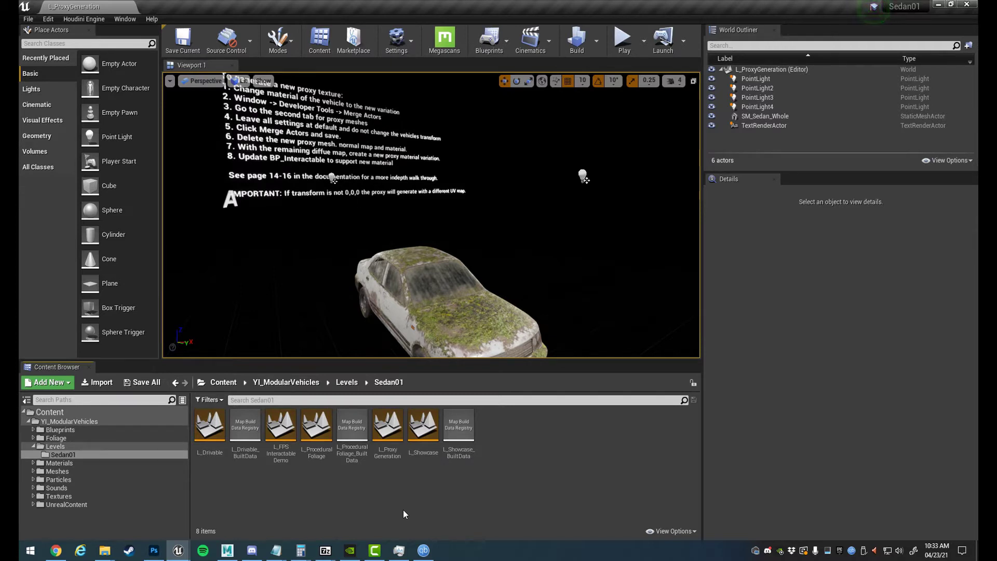
Examine the base colour textures T_Sedan_Proxy_01_BC and T_Sedan_Proxy_02_BC in the Textures/Sedan01/Proxy folder
scroll(469, 354, down, 3)
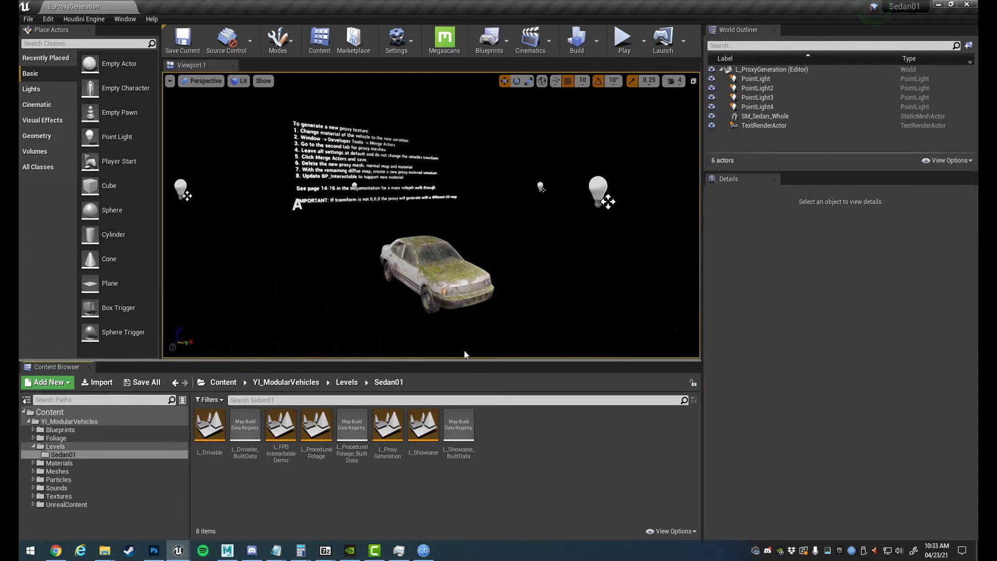
scroll(464, 291, up, 1)
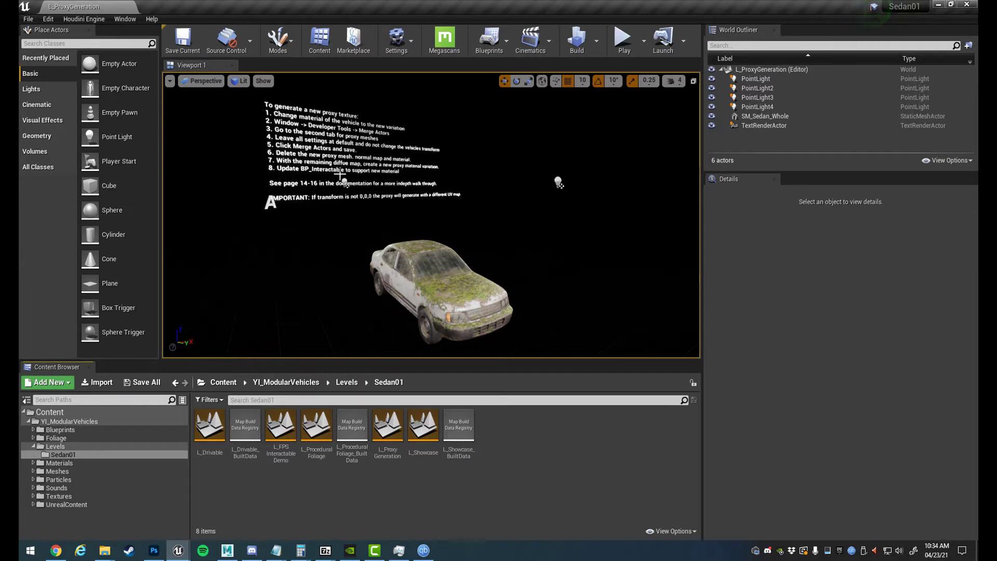
click(33, 497)
click(38, 513)
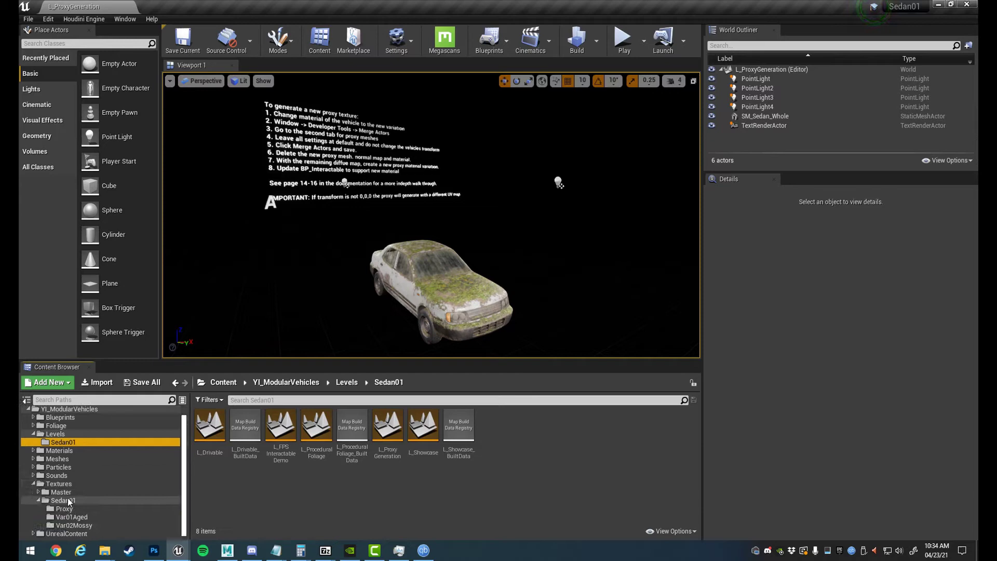
click(133, 516)
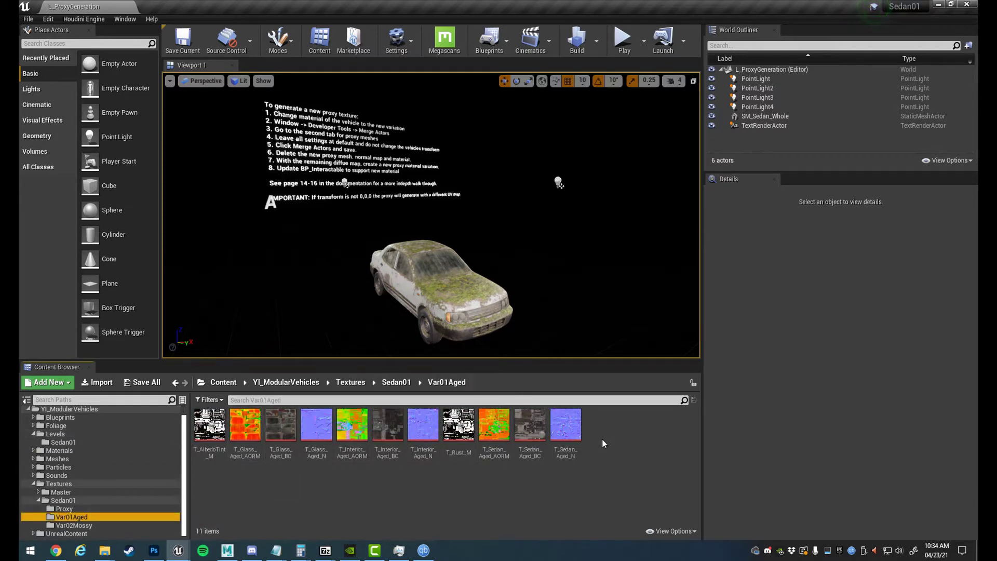
click(93, 509)
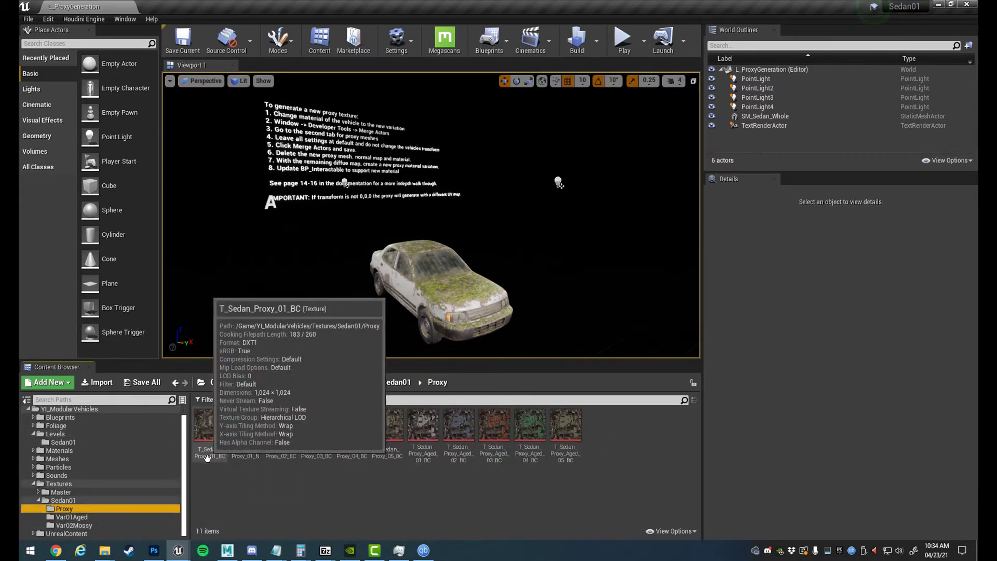
click(215, 439)
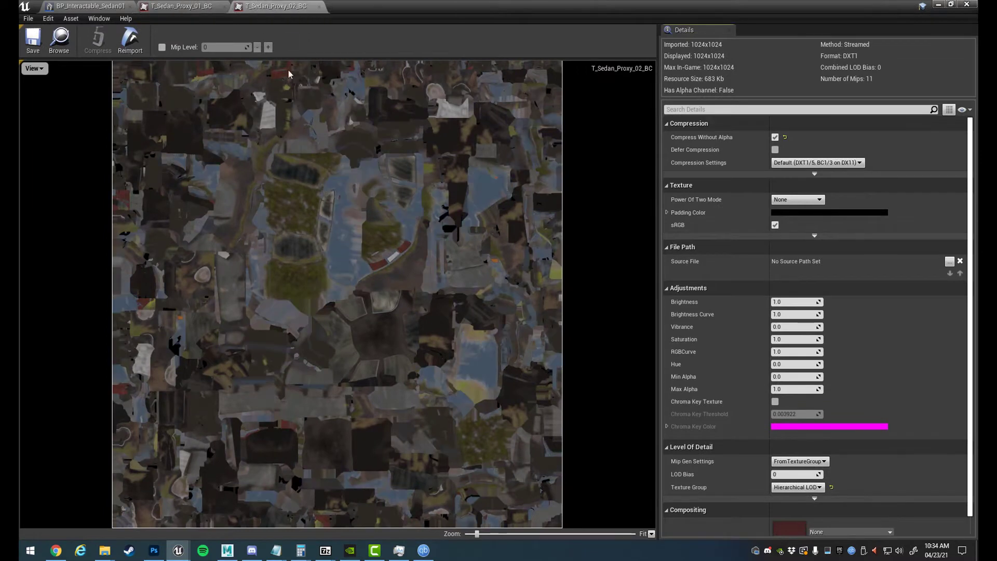
click(196, 5)
click(274, 6)
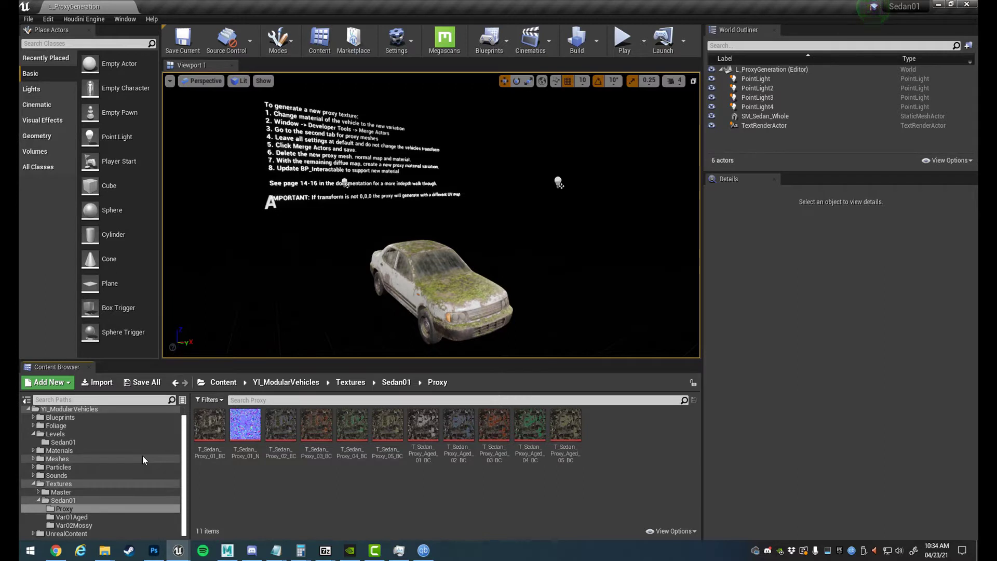
Duplicate the mossy exterior material MI_Exterior_Moss_Var05 as MI_Exterior_Moss_Var06 and assign it to material Element 0 of SM_Sedan_Whole
click(34, 451)
click(39, 467)
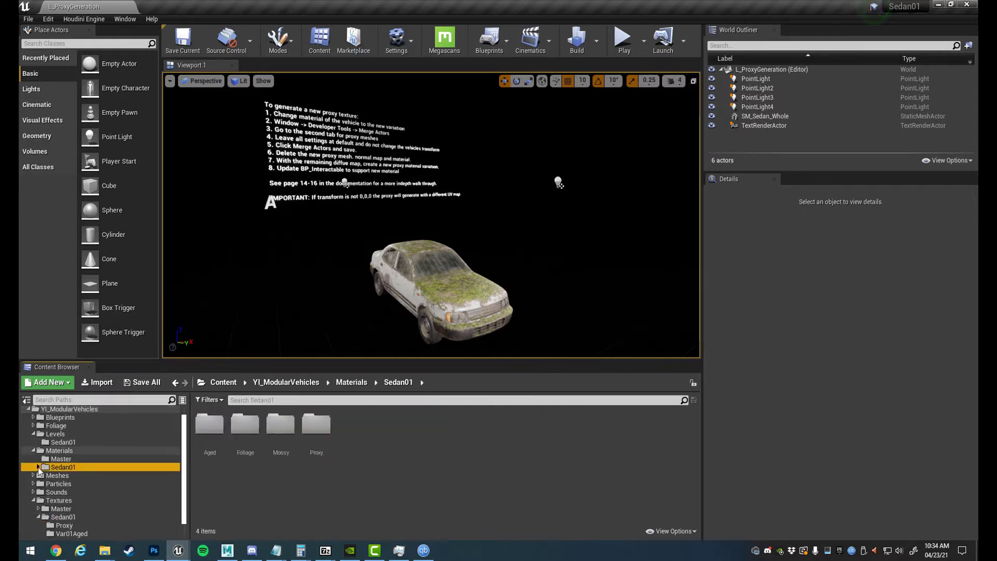
double_click(280, 431)
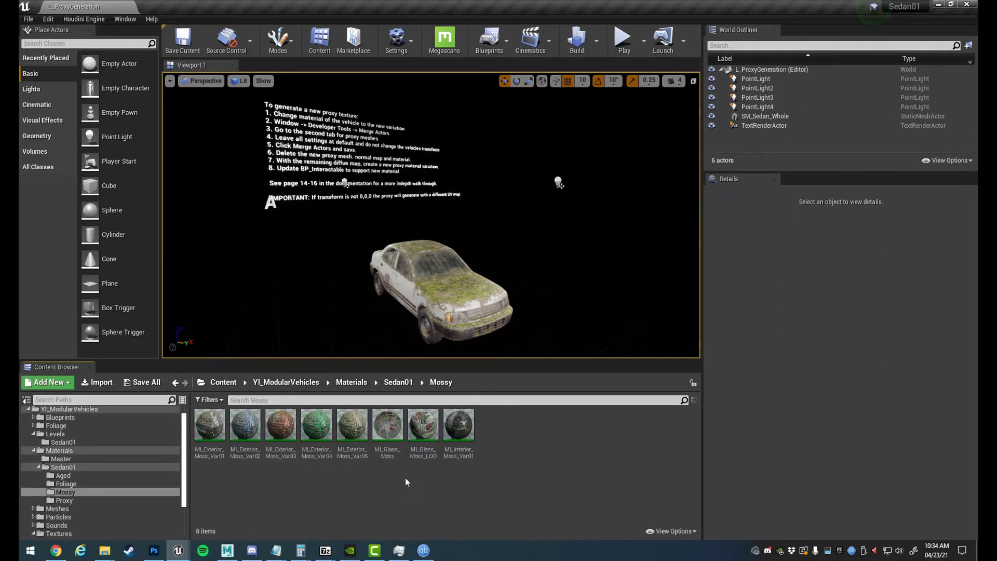
click(360, 448)
key(ctrl+w)
key(Return)
click(434, 308)
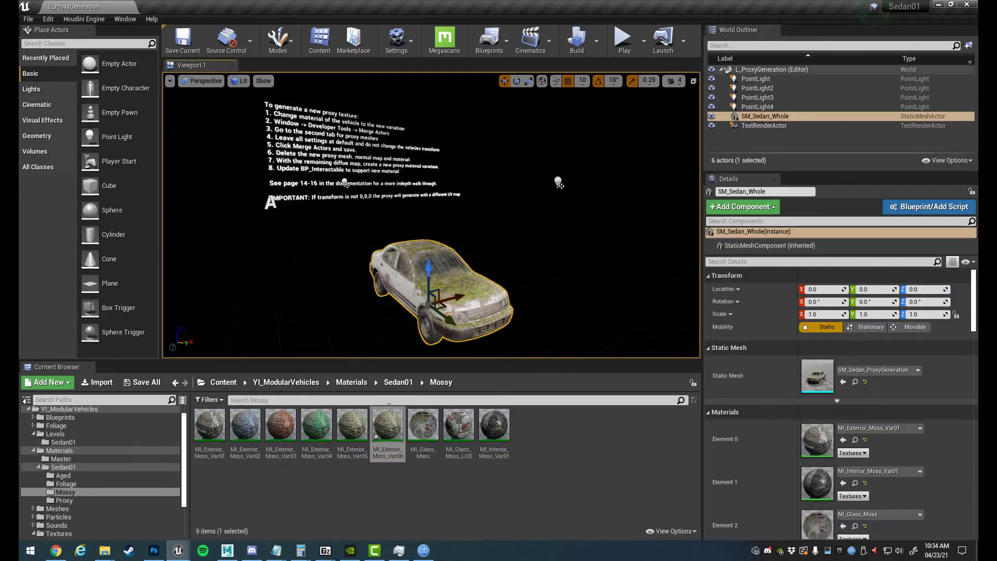
drag(406, 447, 817, 460)
Set the Car Tint of MI_Exterior_Moss_Var06 to a muted teal, about hue 172, saturation 0.47 and value 0.118
double_click(391, 441)
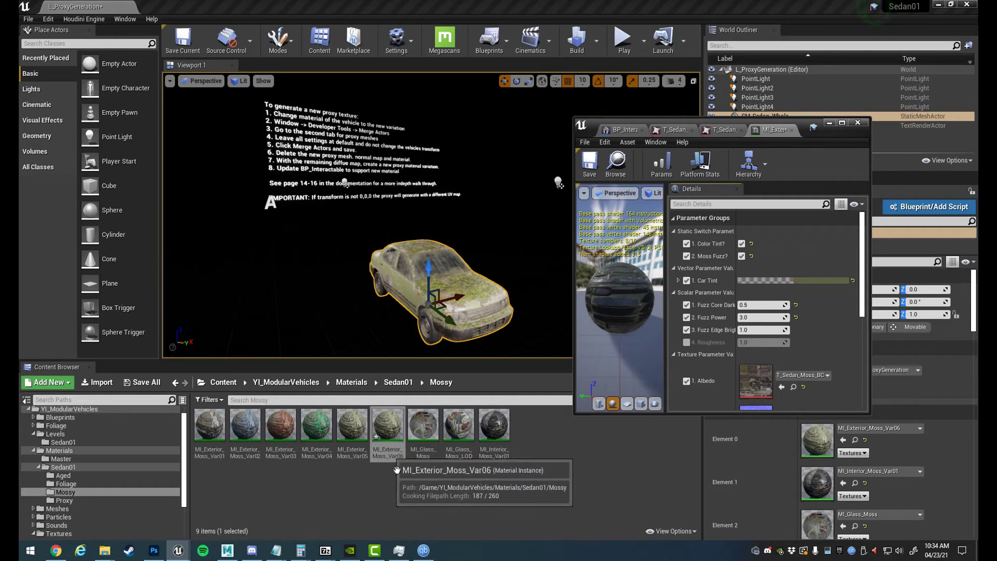
click(821, 281)
drag(649, 367, 642, 353)
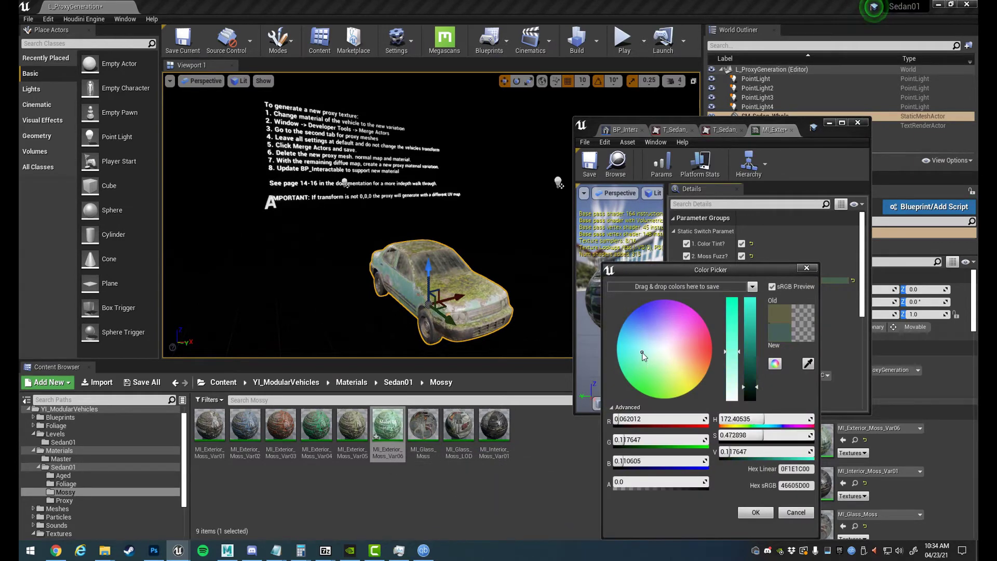
click(749, 513)
key(w)
right_drag(436, 234, 468, 265)
key(s)
click(857, 123)
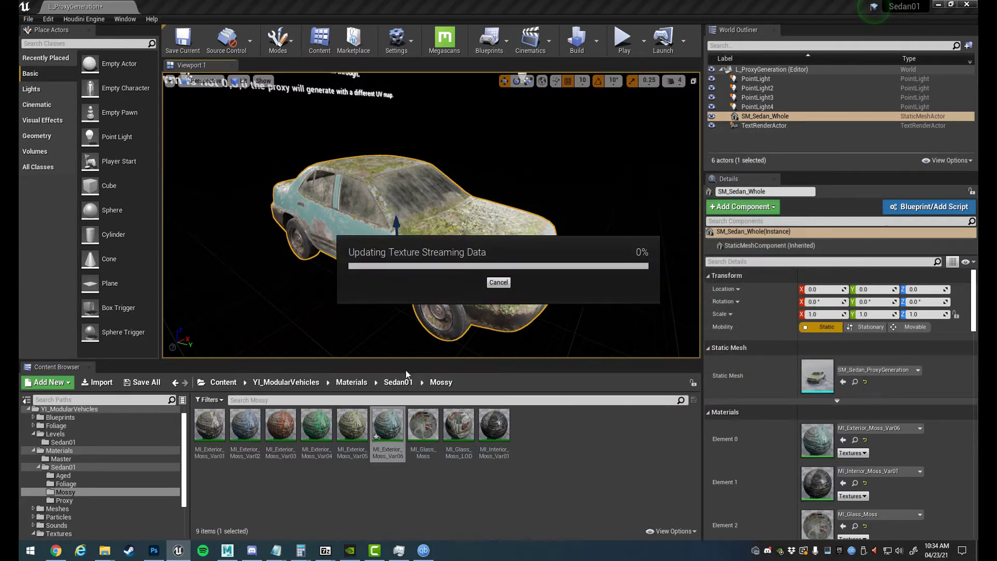
Open the Merge Actors developer tool for the sedan and switch it to proxy mesh mode
click(440, 500)
right_drag(475, 306, 434, 293)
key(d)
key(s)
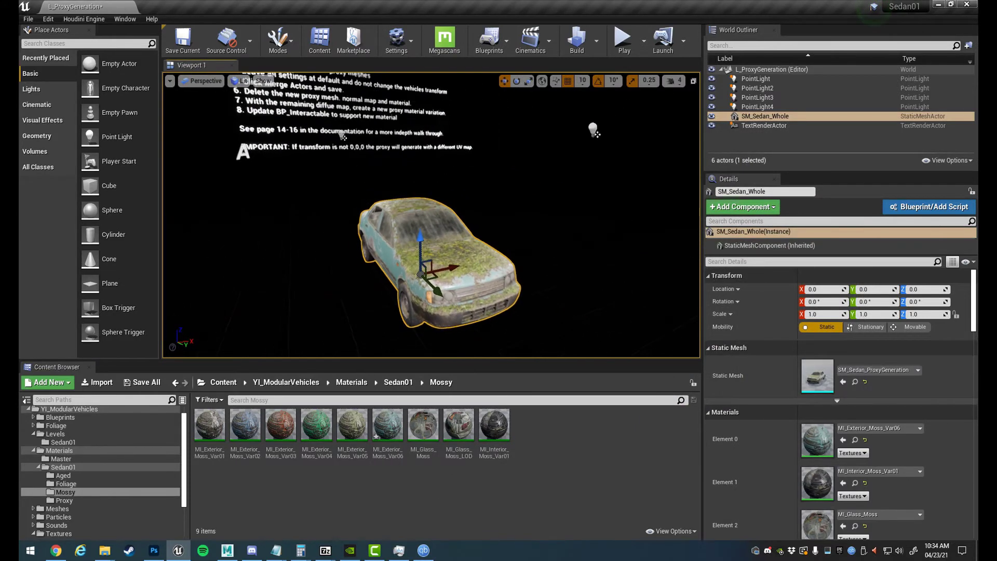
click(125, 20)
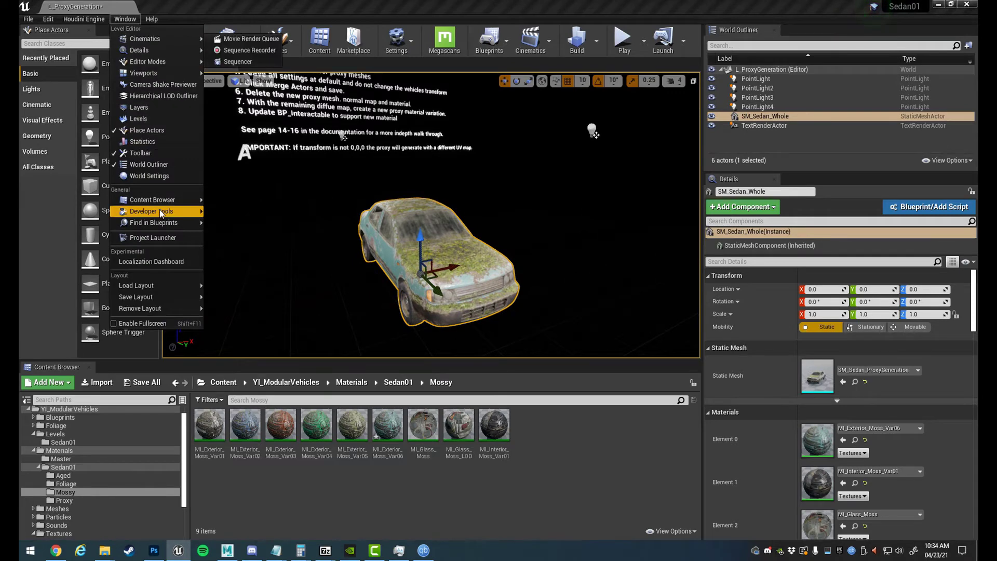
mouse_move(160, 210)
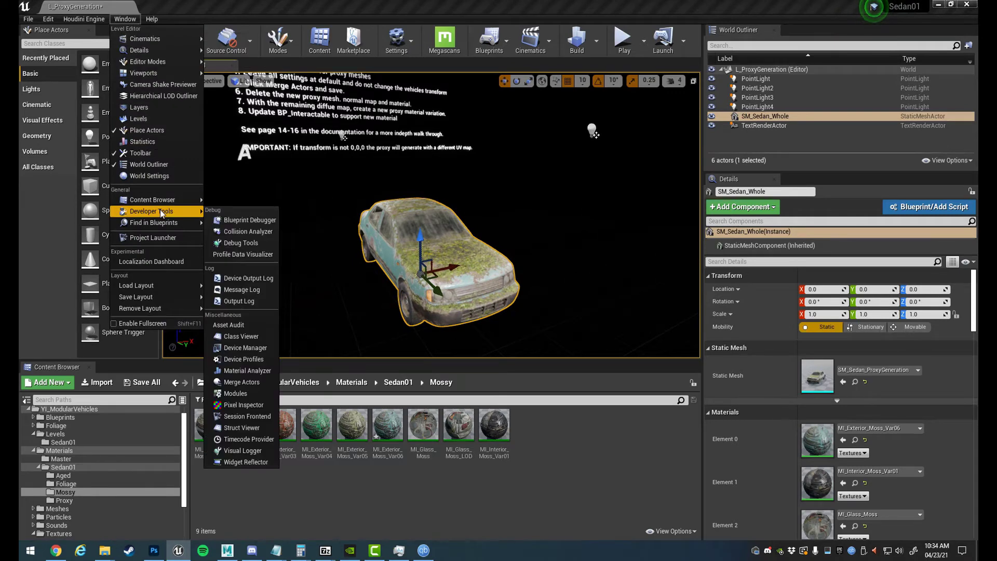
click(242, 383)
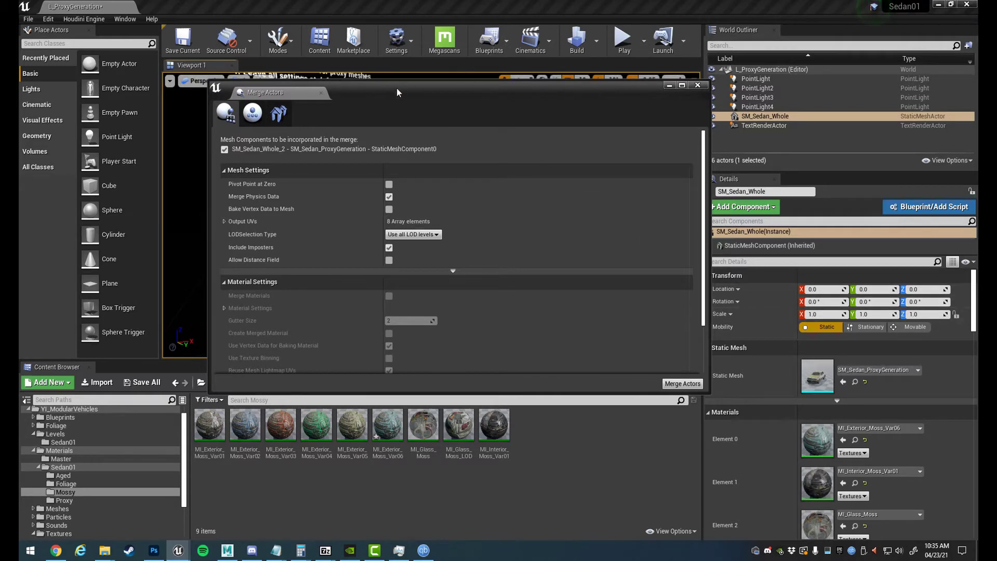
click(253, 113)
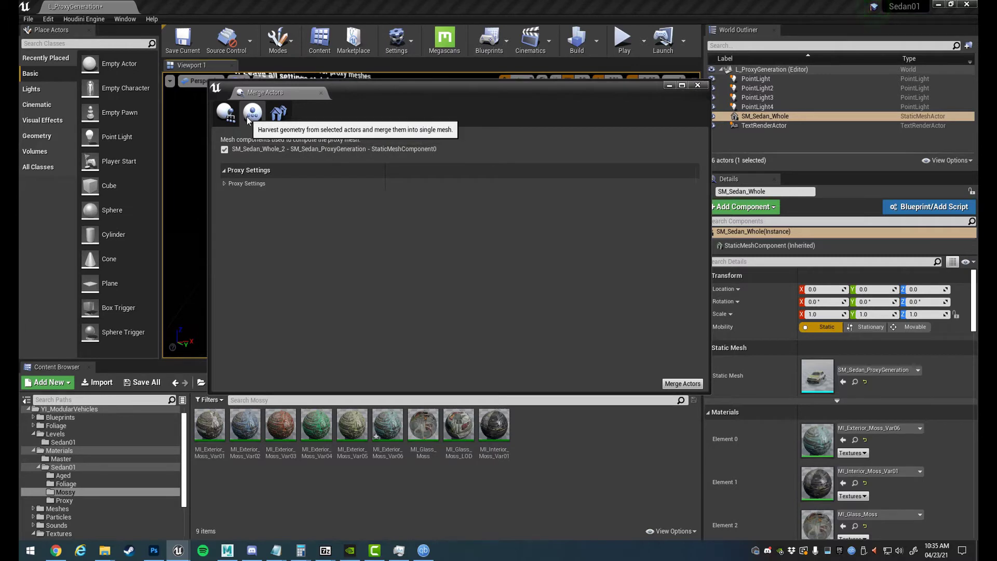
Generate the sedan's proxy mesh with default proxy settings, saving it as PROXY_SM_Sedan_ProxyGeneration in the root Content folder
click(225, 184)
scroll(419, 315, down, 1)
scroll(420, 314, up, 1)
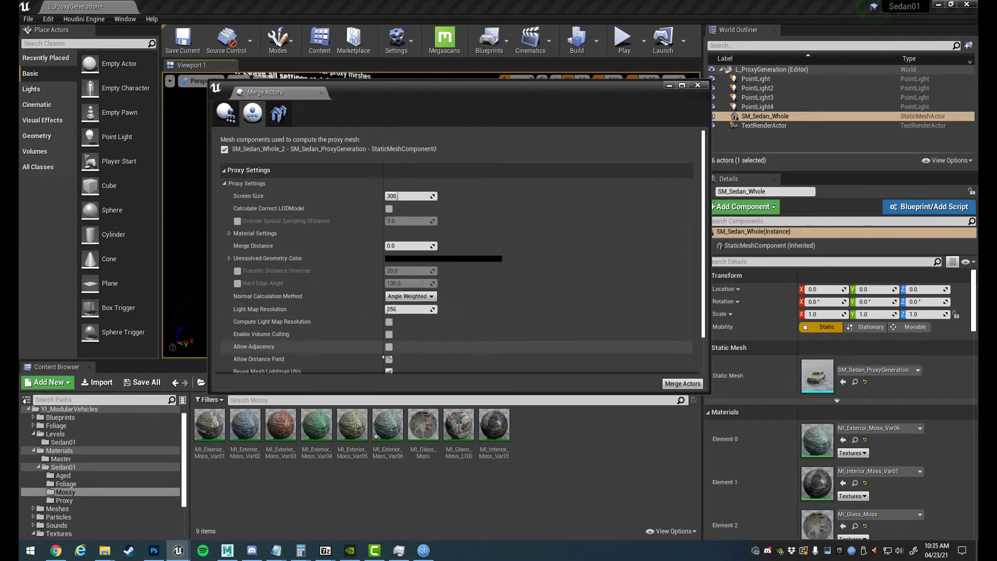
scroll(447, 348, down, 1)
click(693, 386)
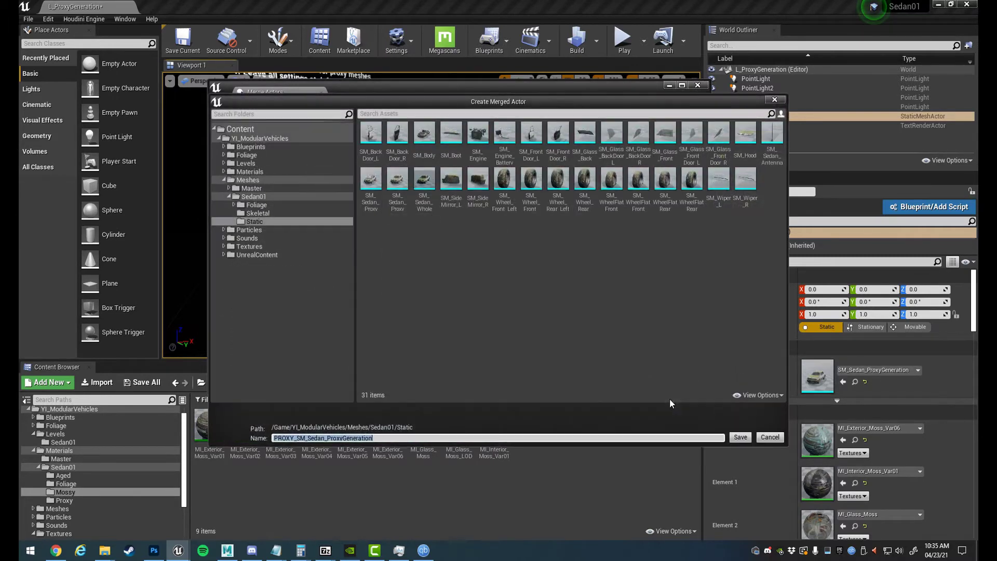
click(269, 130)
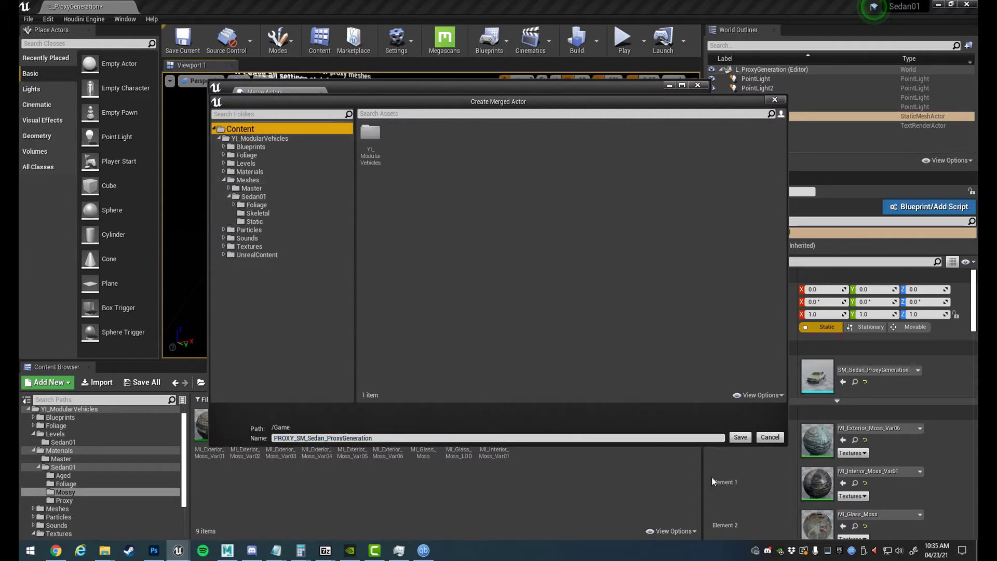
click(738, 437)
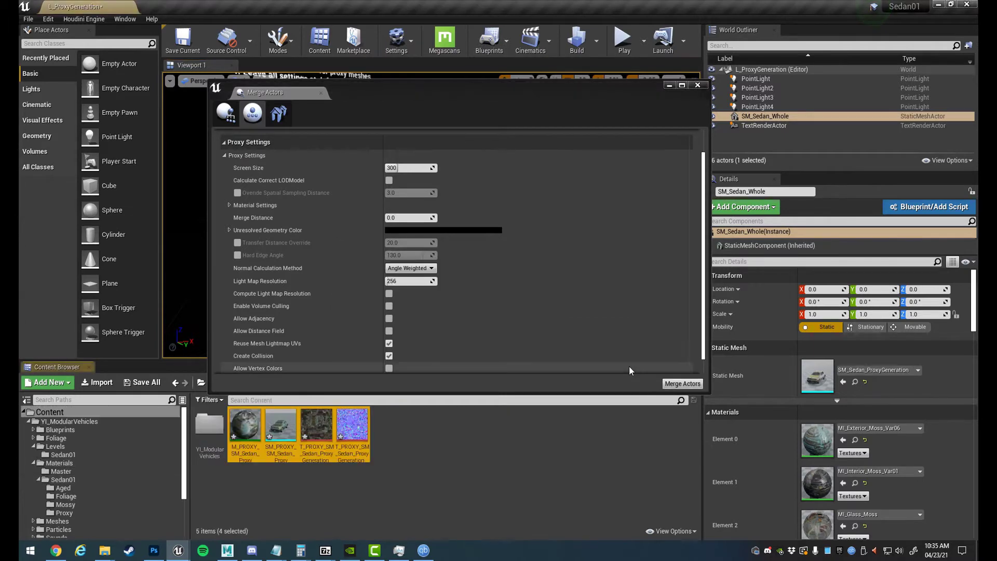
Delete the generated proxy material, normal map and static mesh from the Content folder, keeping only the diffuse texture
click(247, 443)
ctrl+click(352, 433)
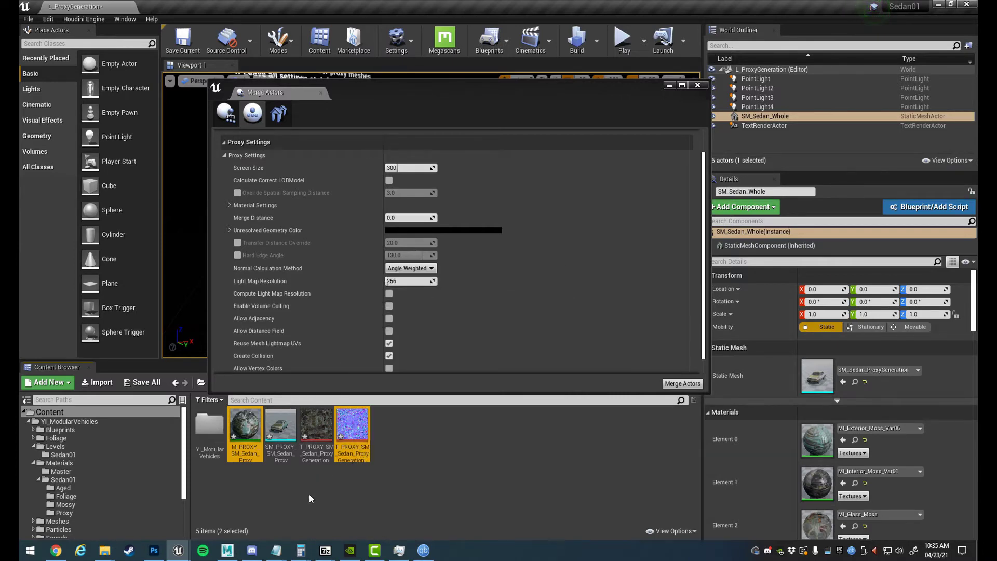
key(Delete)
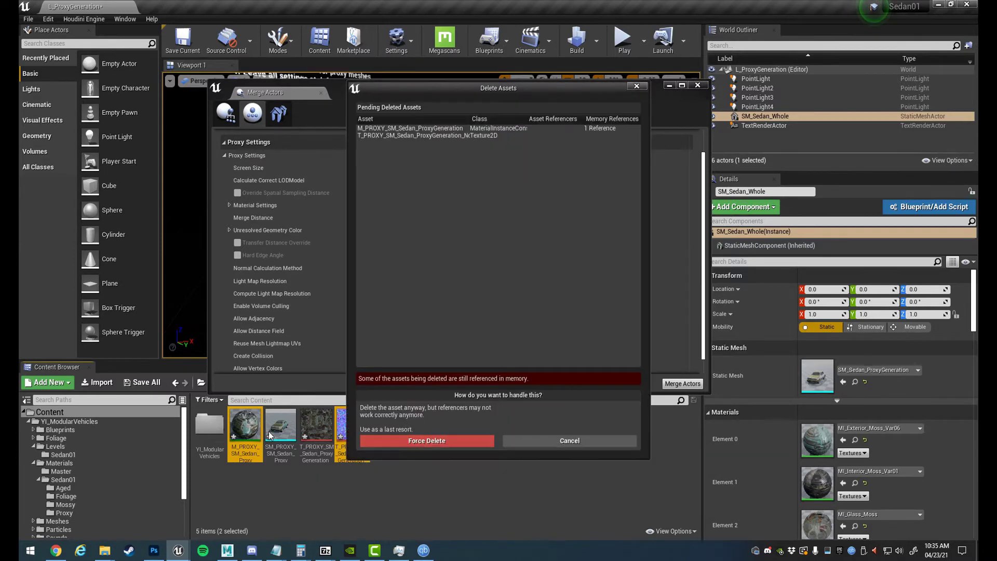
click(460, 438)
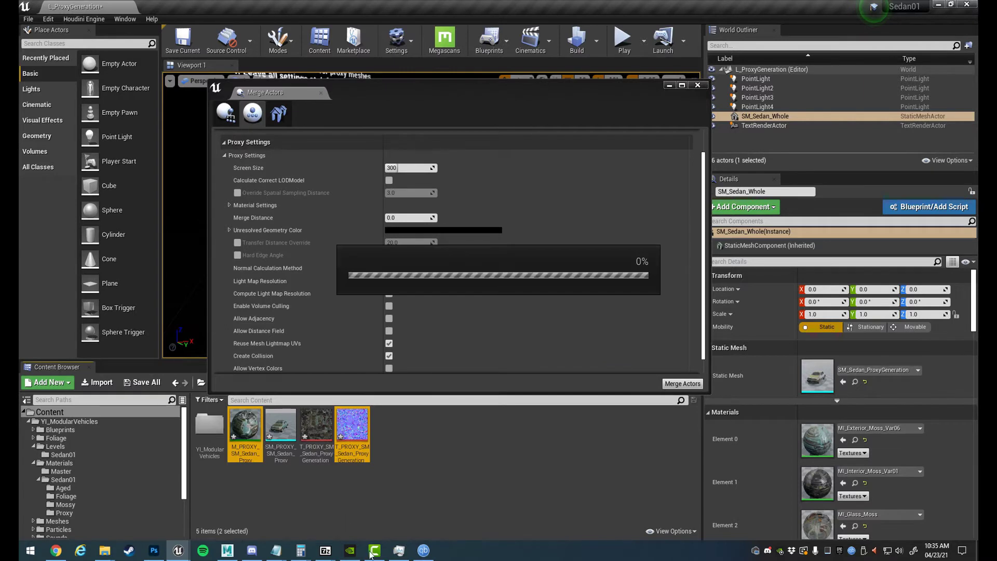
click(243, 445)
key(Delete)
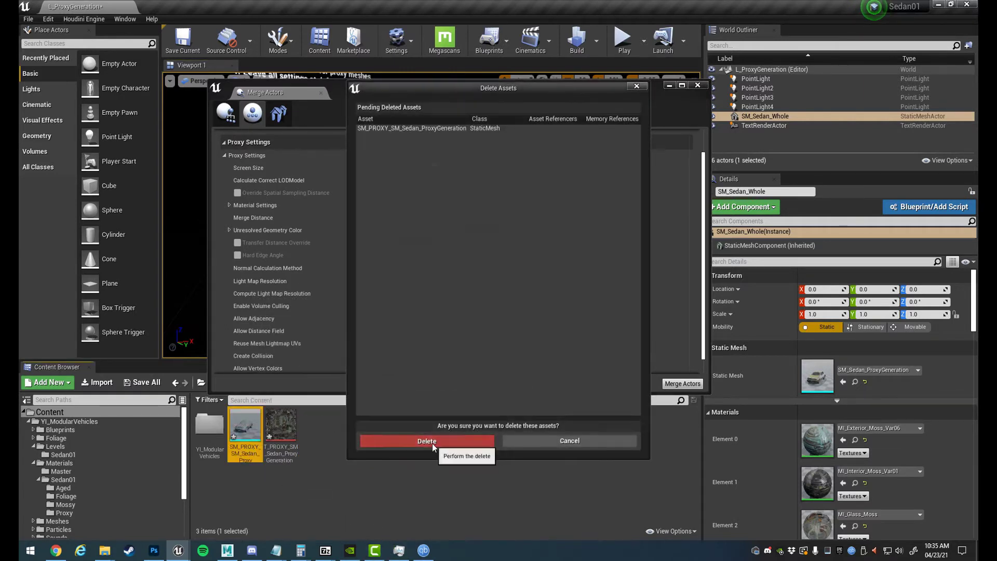
click(431, 442)
Move the generated proxy diffuse texture into the Textures/Sedan01/Proxy folder
click(254, 452)
scroll(95, 520, down, 3)
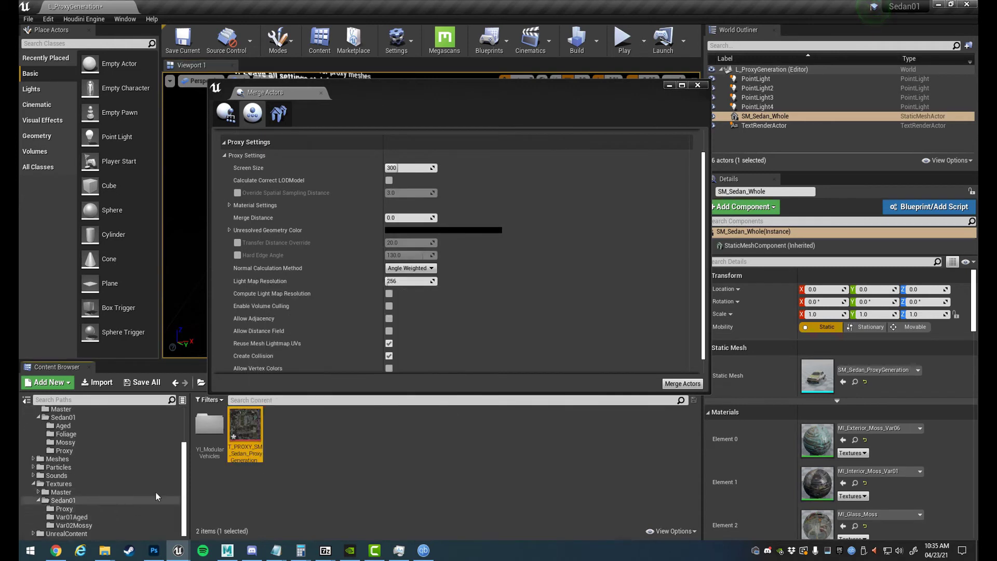
drag(245, 431, 89, 510)
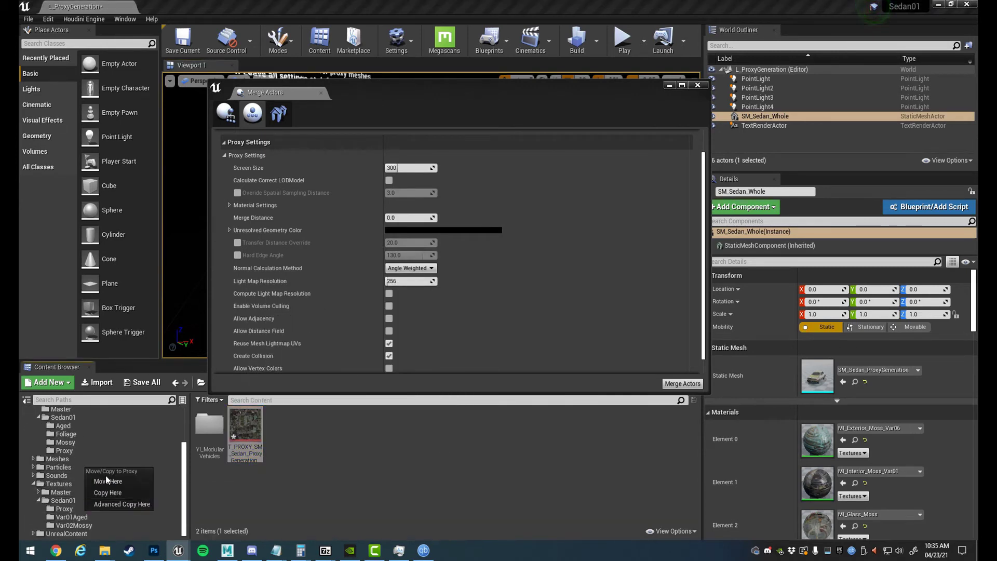
click(107, 481)
Rename the moved diffuse texture in the Proxy folder to T_Sedan_Proxy_06_BC, following the name of T_Sedan_Proxy_05_BC
click(64, 509)
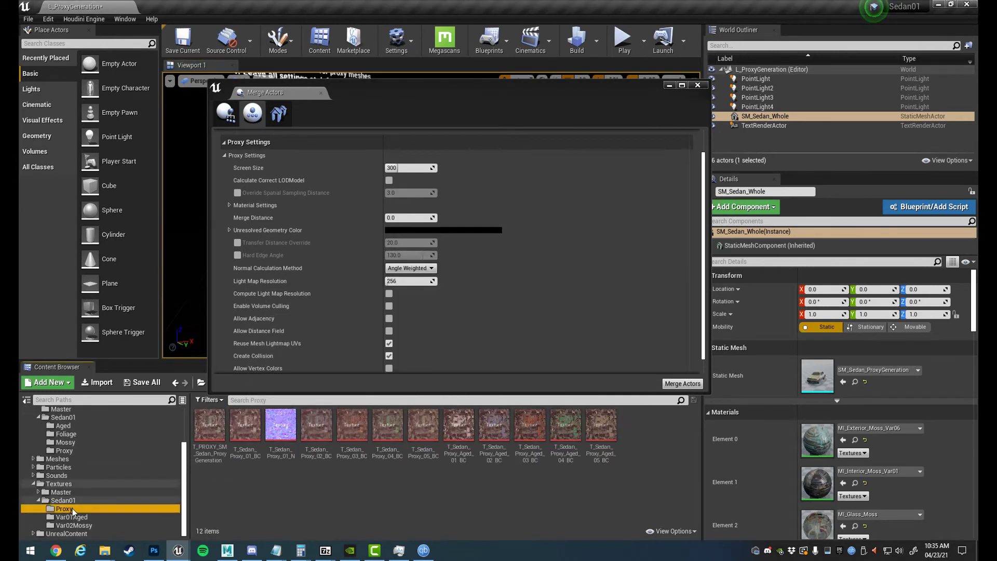
click(341, 503)
click(430, 447)
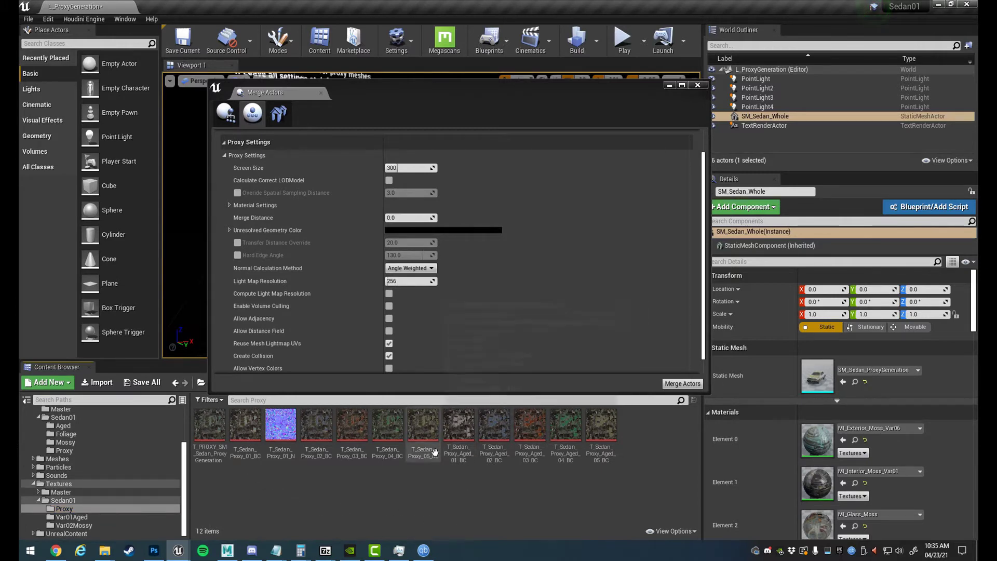
key(F2)
key(ctrl+c)
click(382, 489)
click(214, 435)
key(F2)
key(ctrl+v)
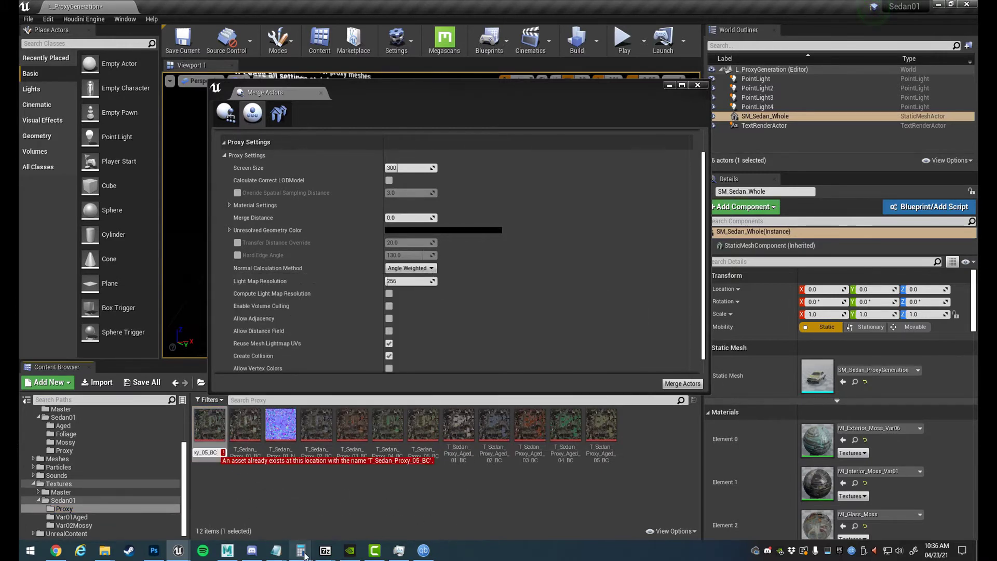
key(BackSpace)
text(6)
key(Return)
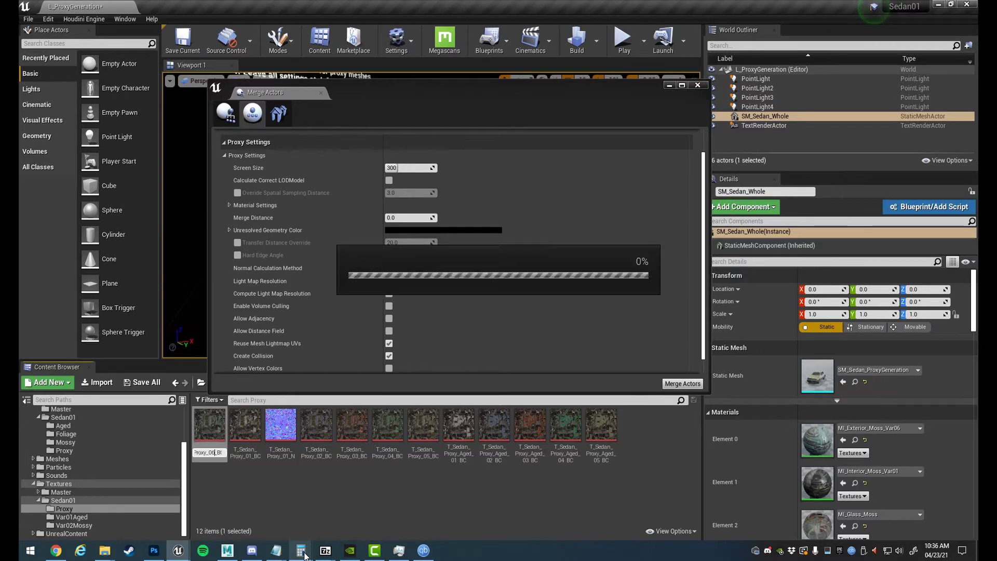
Open T_Sedan_Proxy_01_BC and T_Sedan_Proxy_06_BC to compare their texture layouts
double_click(214, 442)
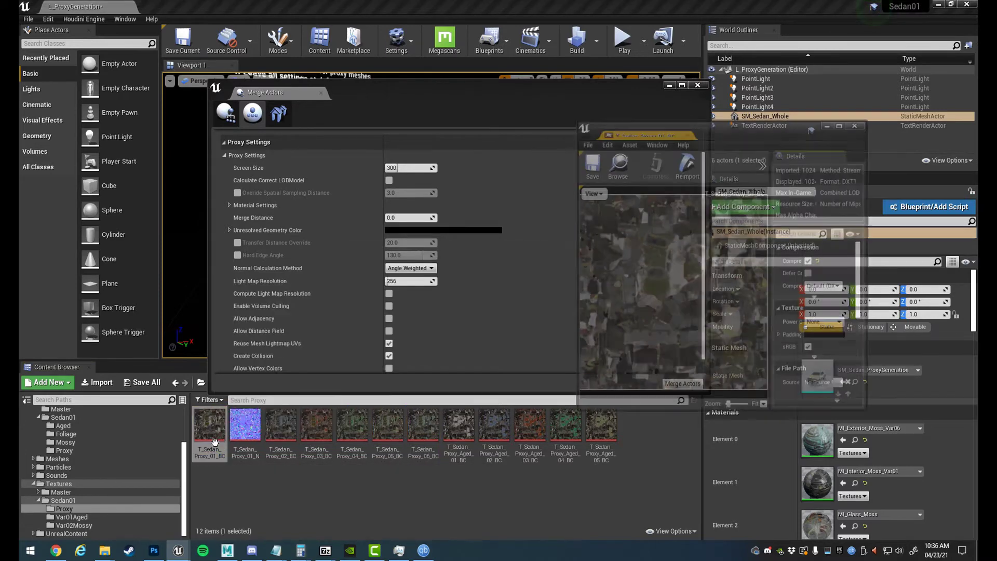
double_click(420, 455)
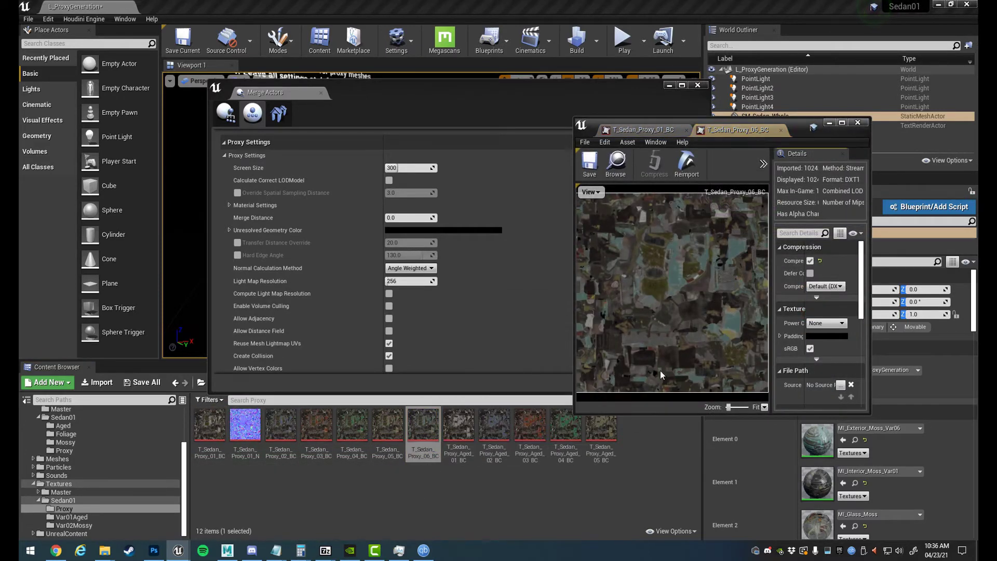
click(744, 131)
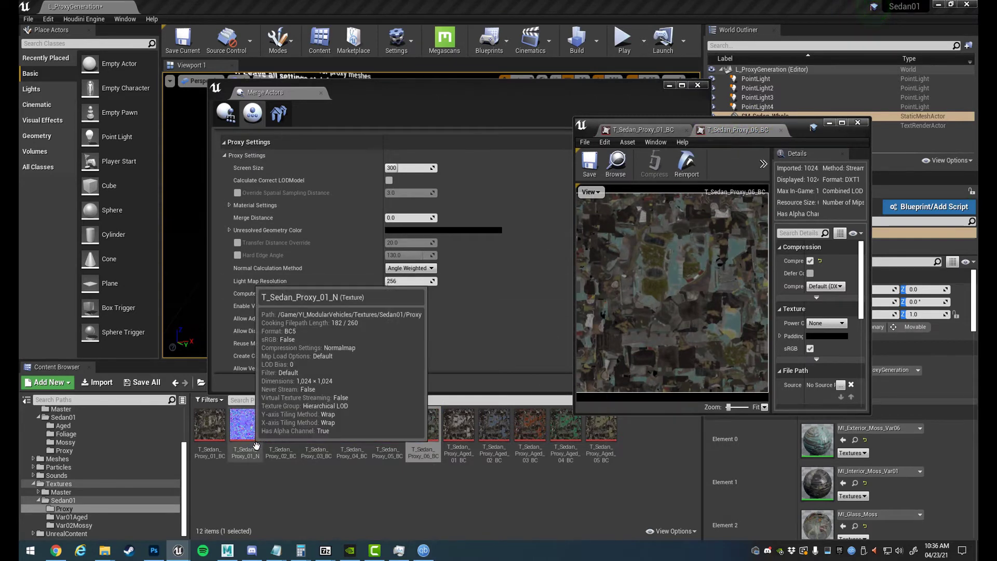
Open the normal map T_Sedan_Proxy_01_N and compare its layout with T_Sedan_Proxy_01_BC and T_Sedan_Proxy_06_BC, closing the texture editor when done
double_click(245, 427)
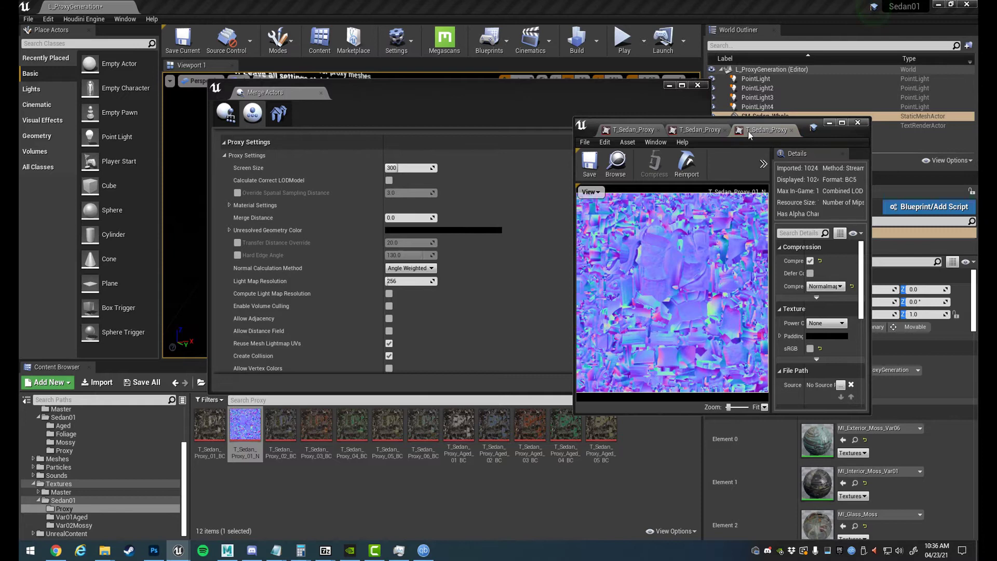
click(633, 129)
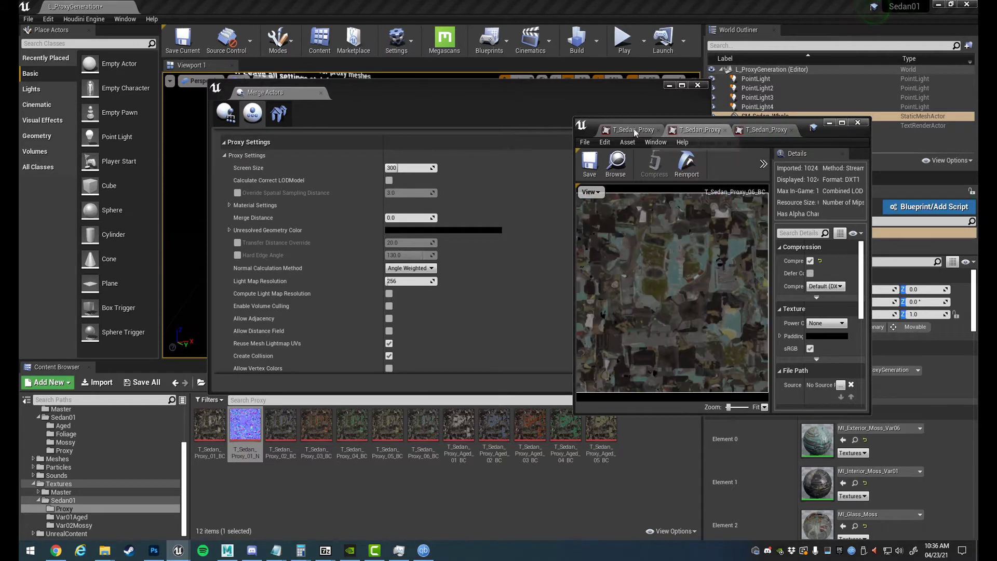
click(765, 131)
click(693, 130)
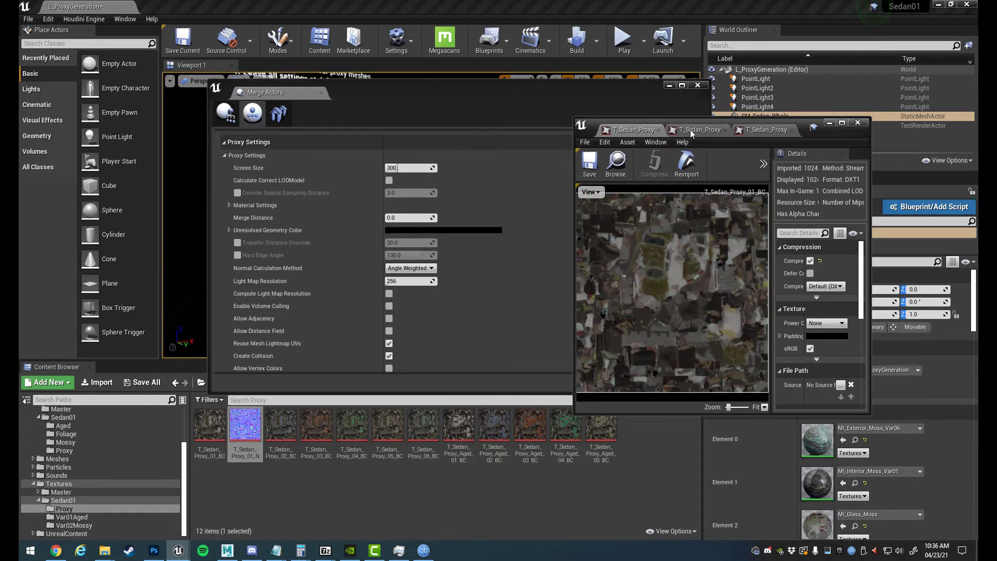
click(764, 130)
click(639, 130)
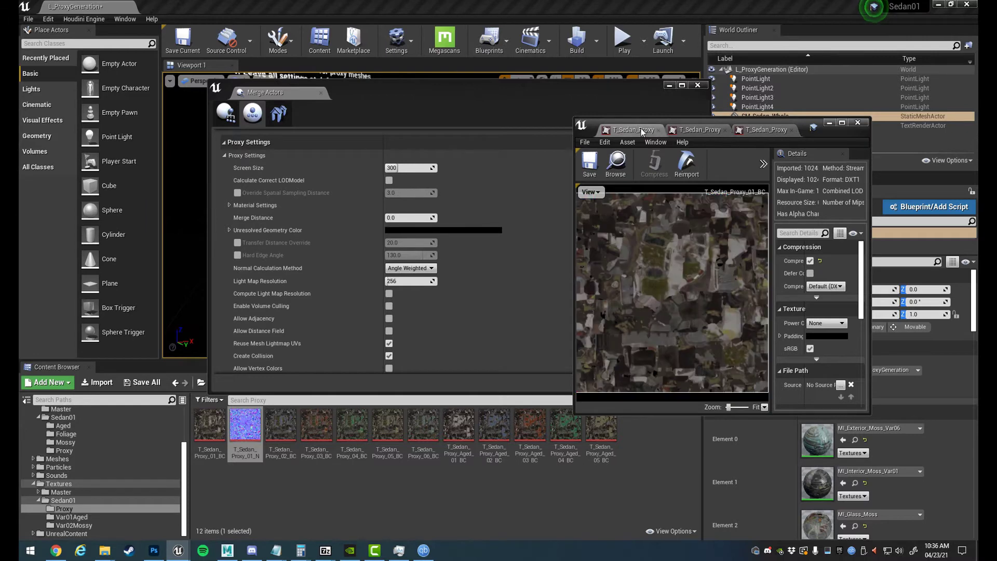
click(767, 131)
click(696, 131)
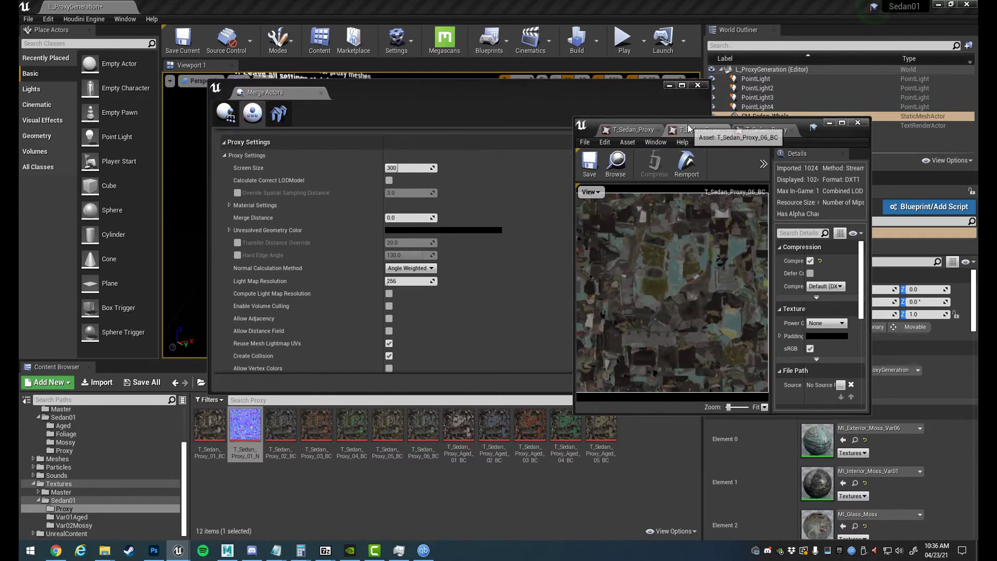
click(768, 127)
click(858, 123)
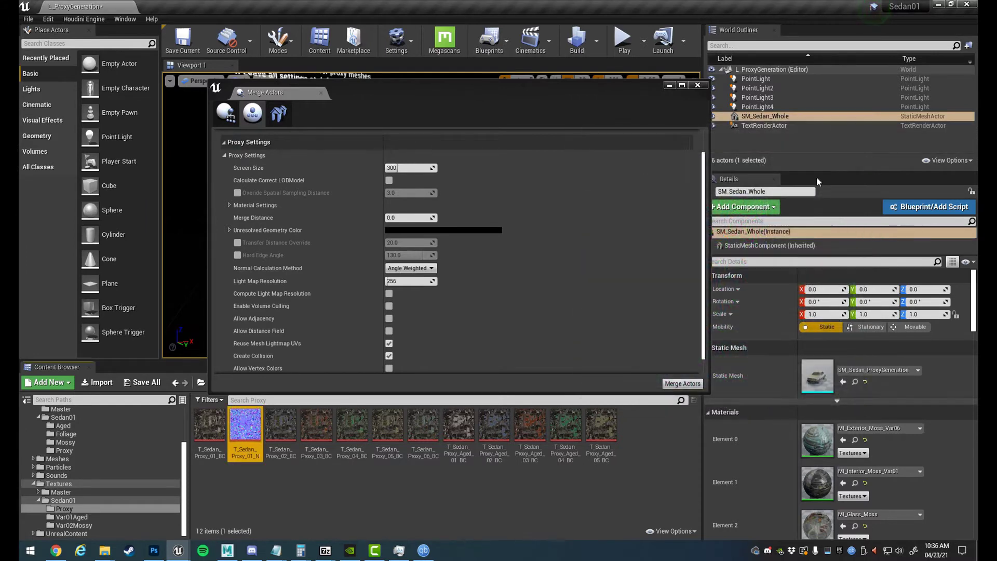
Close the Merge Actors window and browse to the Materials/Sedan01/Proxy folder
click(263, 481)
click(423, 431)
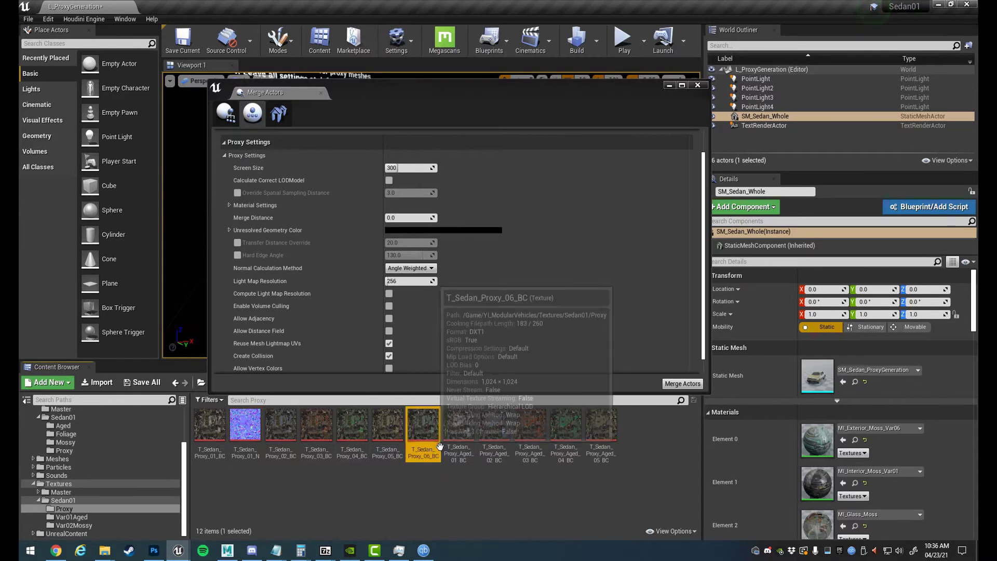
scroll(87, 460, up, 3)
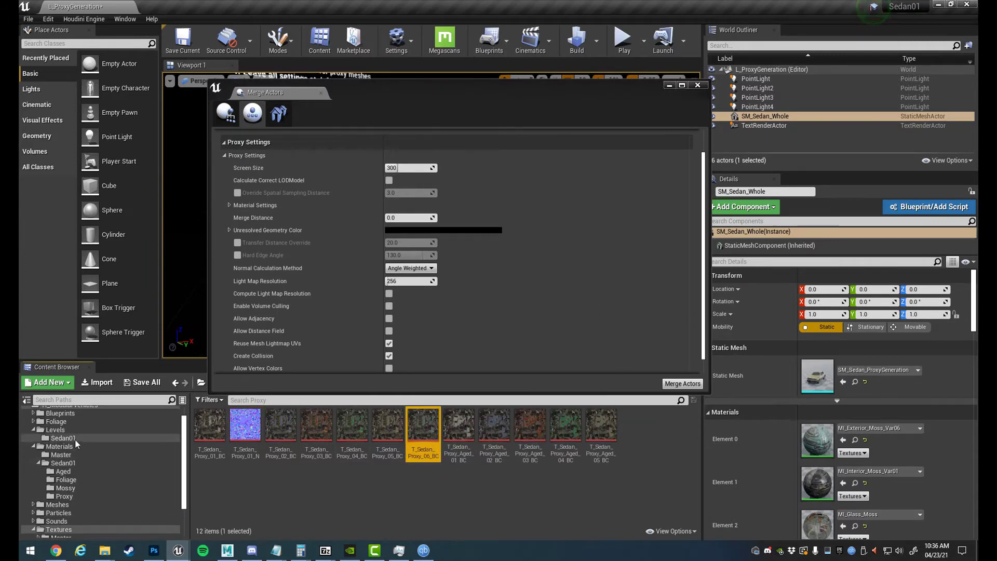
click(74, 439)
click(72, 463)
click(80, 479)
click(96, 495)
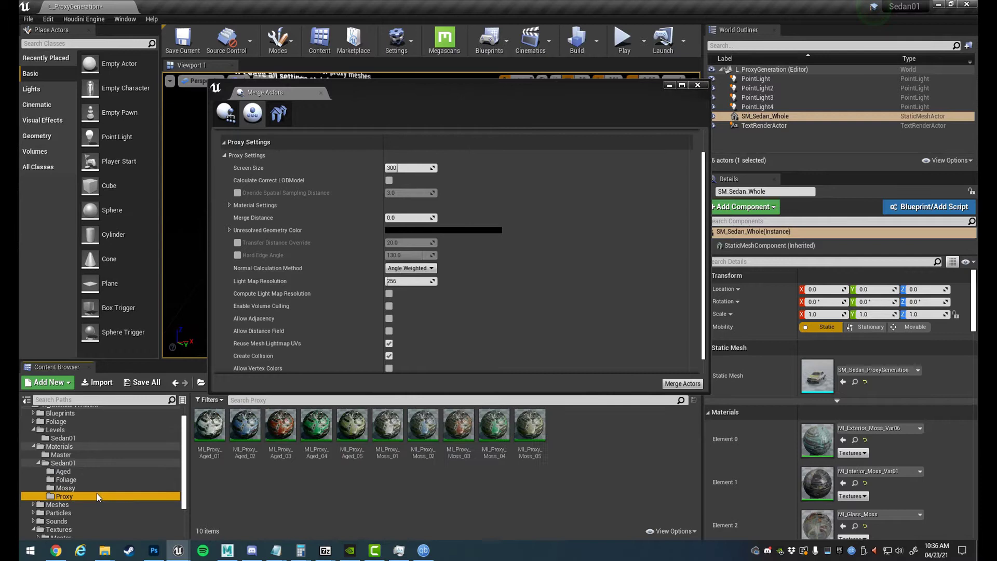
click(698, 85)
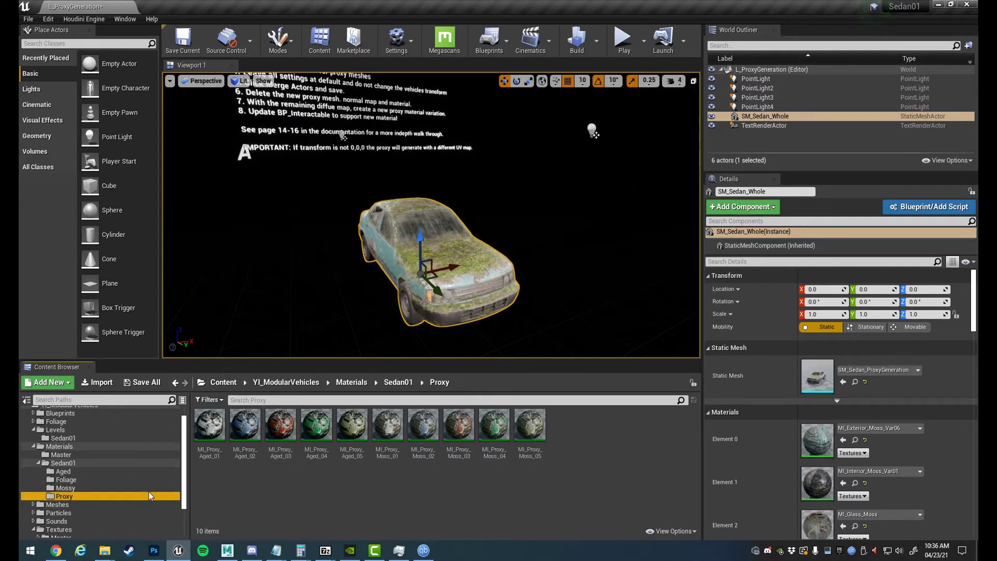
click(73, 487)
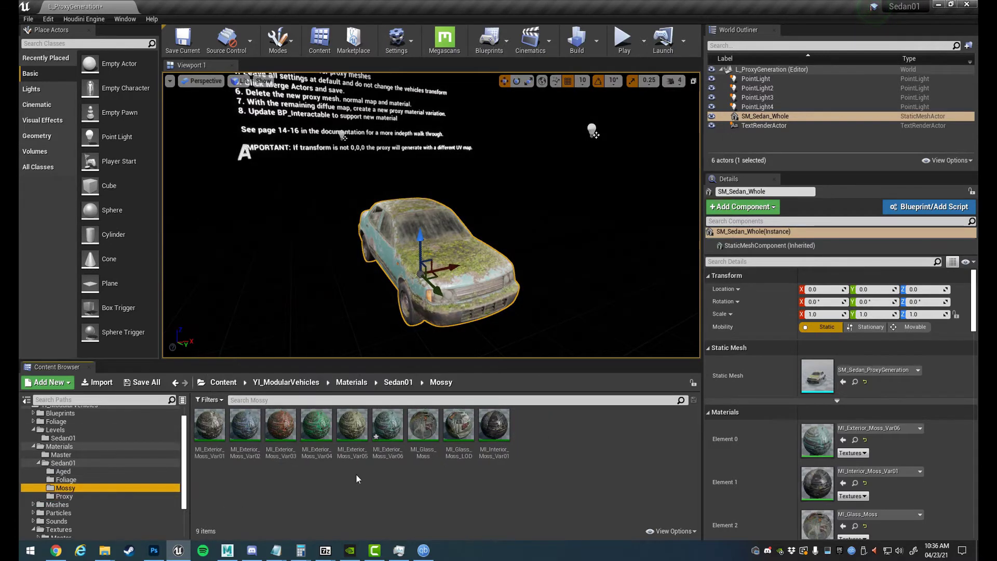
click(133, 499)
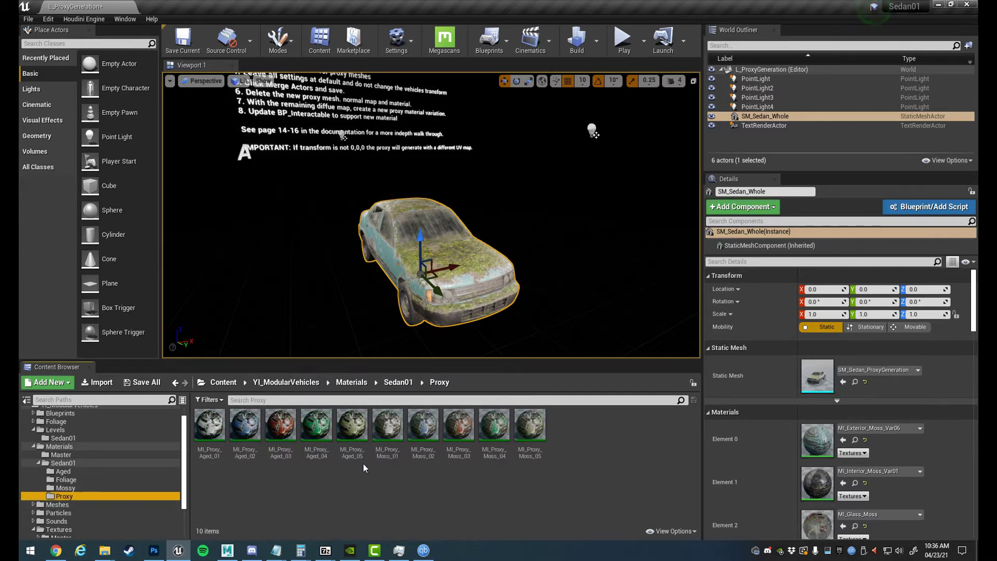
Duplicate the material instance MI_Proxy_Moss_05 as MI_Proxy_Moss_06 in the Proxy folder
click(540, 447)
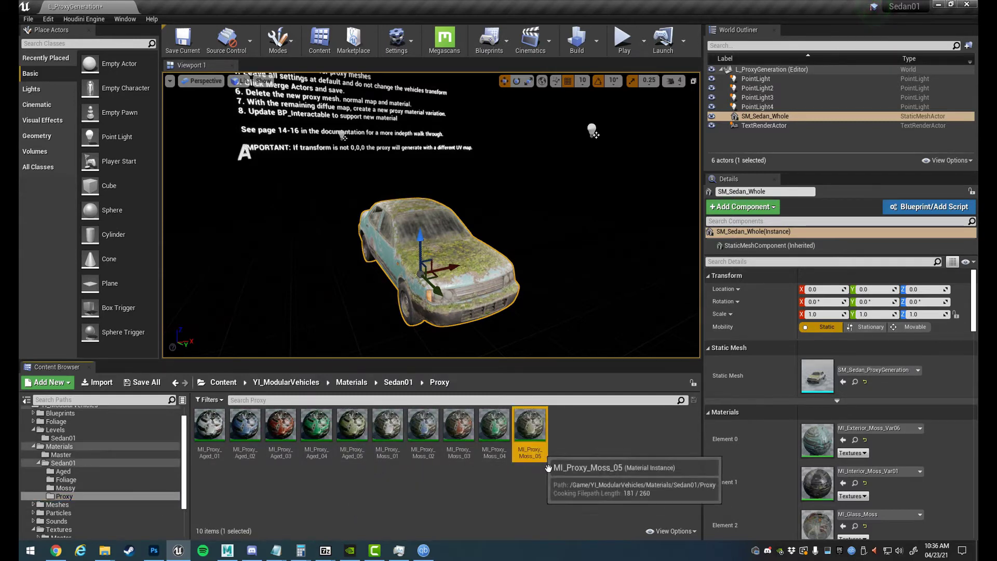
key(ctrl+w)
key(Return)
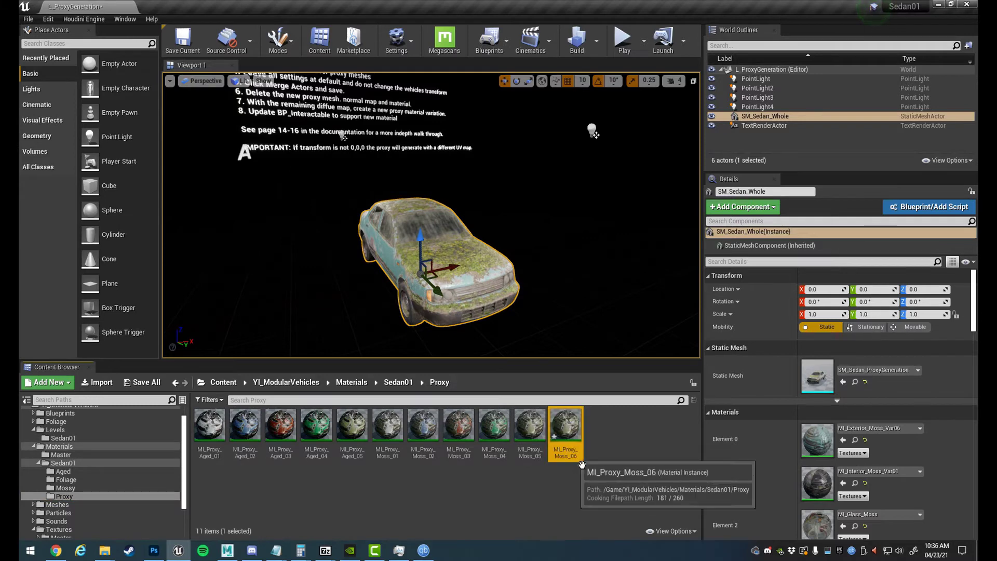
Set the Albedo texture of MI_Proxy_Moss_06 to T_Sedan_Proxy_06_BC and save the material instance
double_click(565, 431)
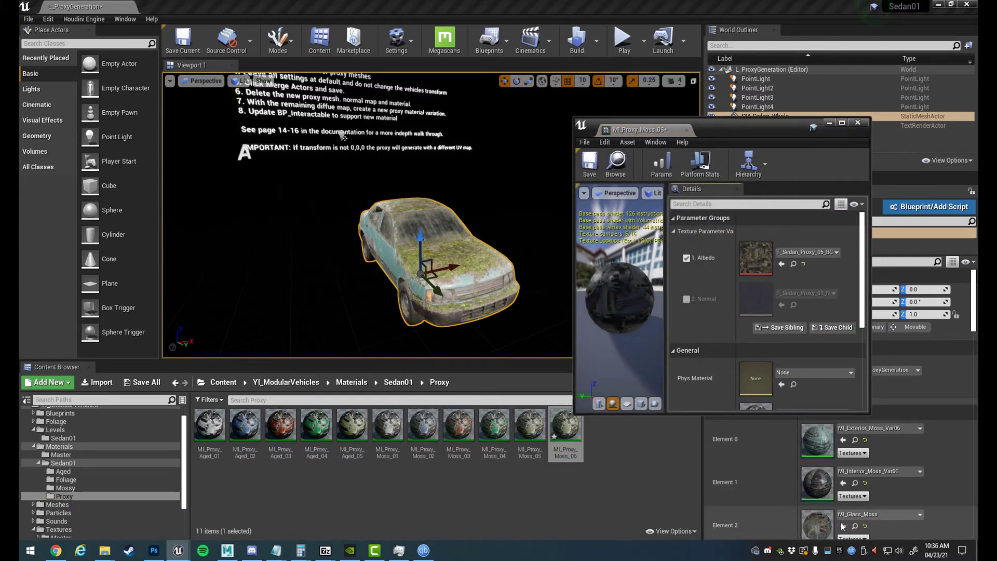
click(836, 252)
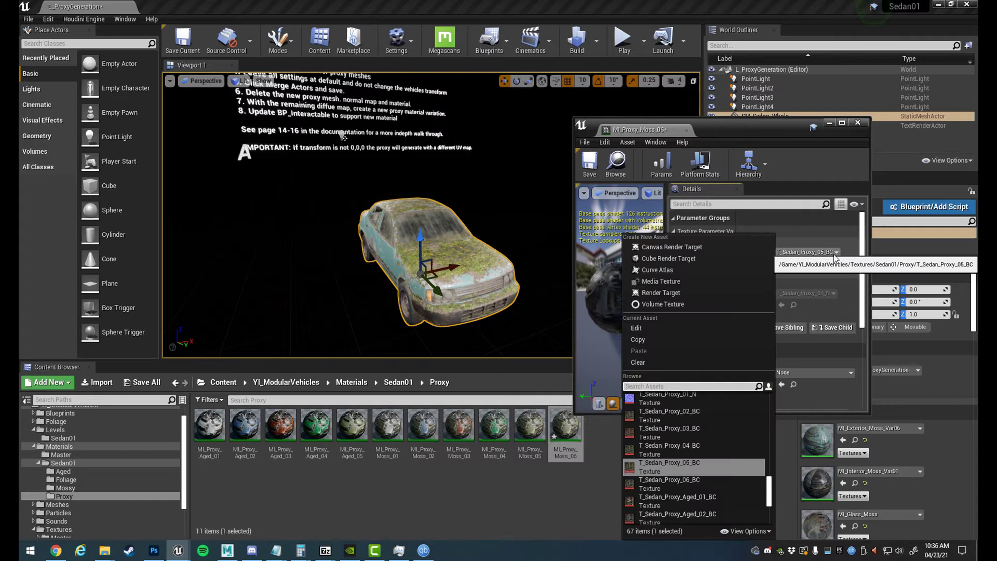
click(708, 487)
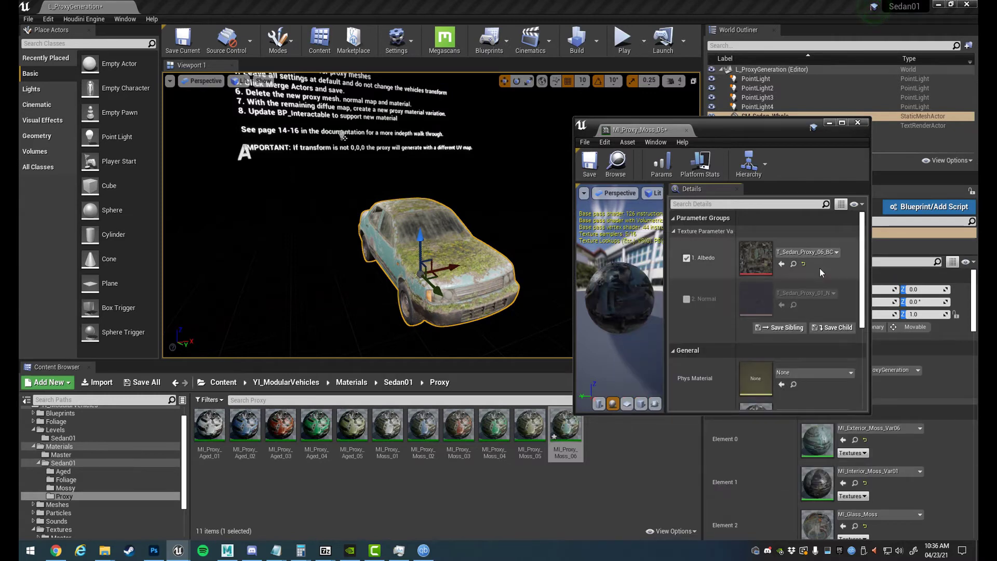
click(590, 163)
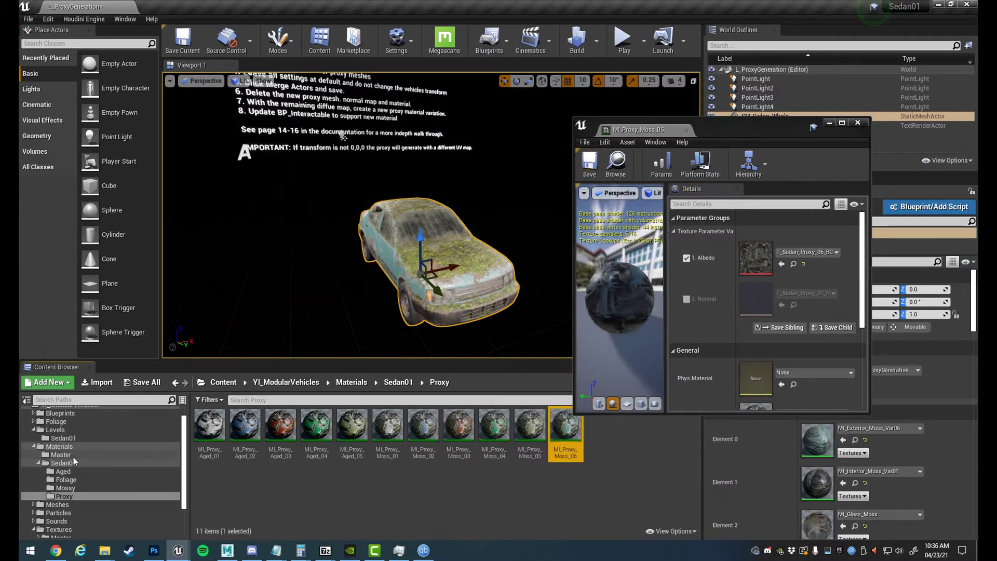
Open the SM_Sedan_Proxy static mesh from the Meshes/Sedan01/Static folder
scroll(87, 481, down, 2)
click(87, 518)
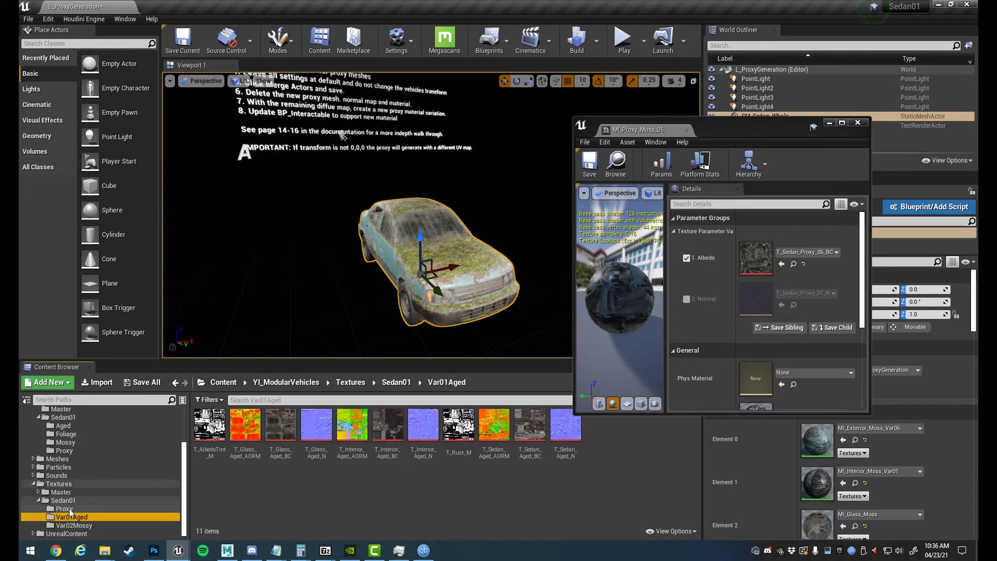
click(39, 500)
click(52, 501)
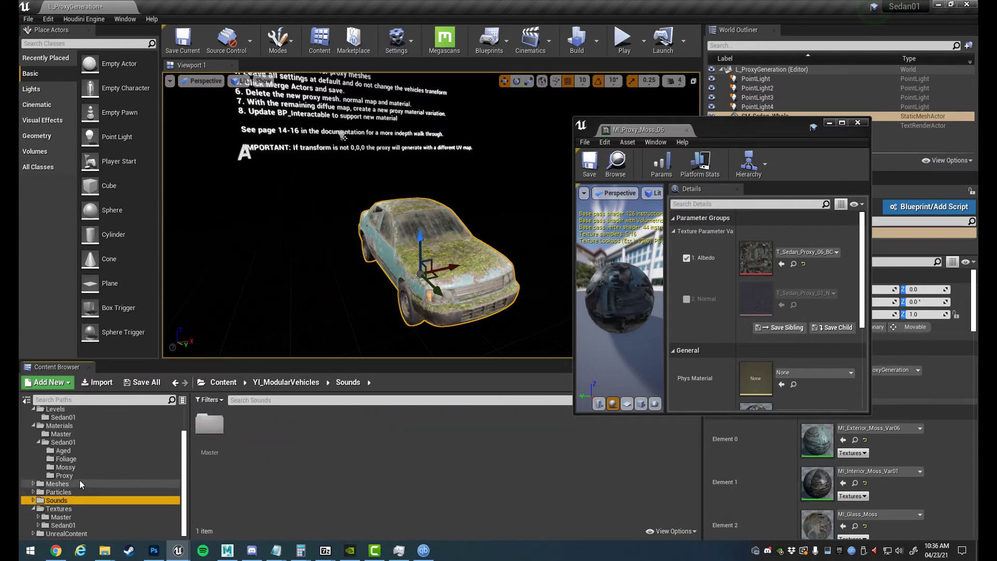
click(33, 508)
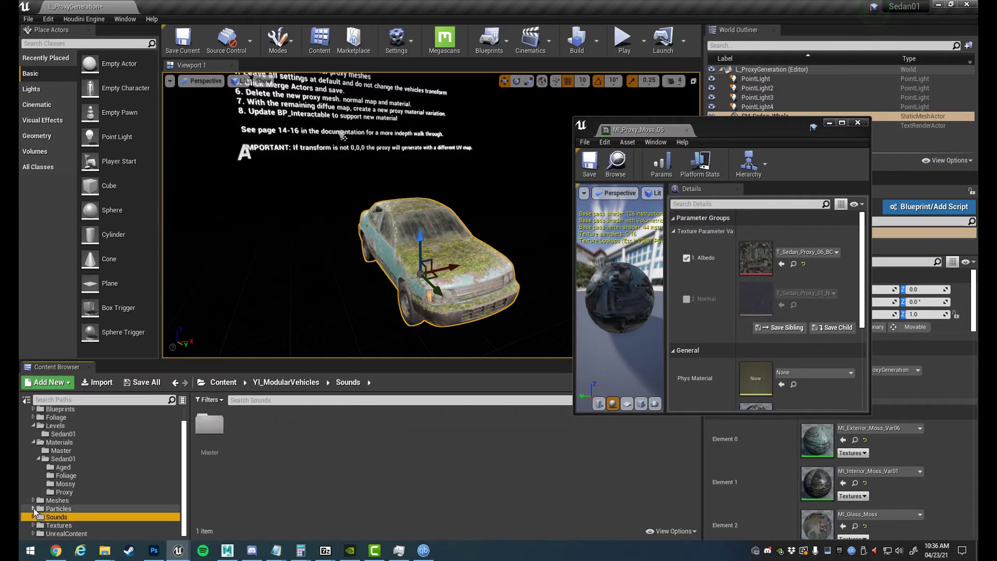
click(30, 502)
double_click(244, 424)
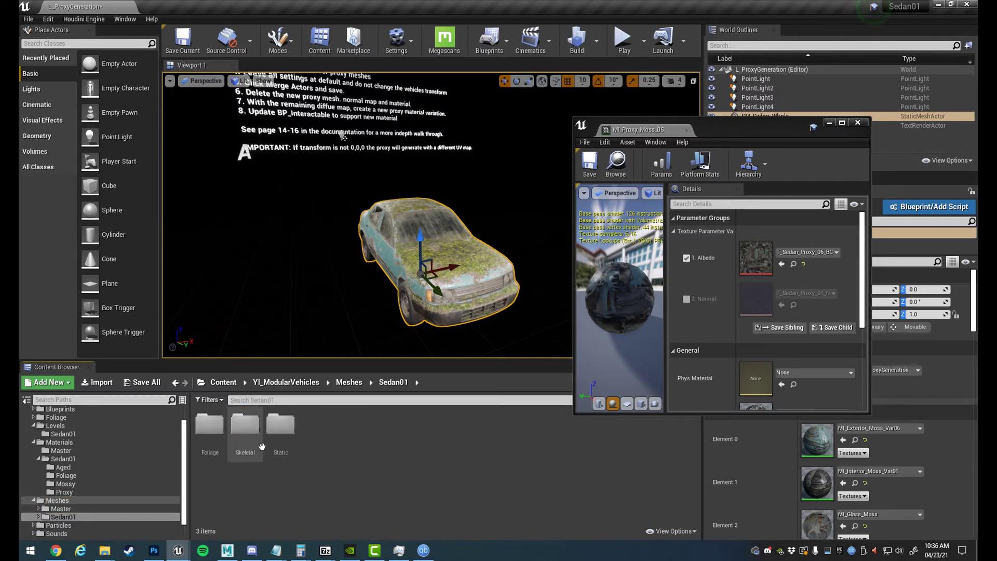
double_click(281, 423)
double_click(291, 496)
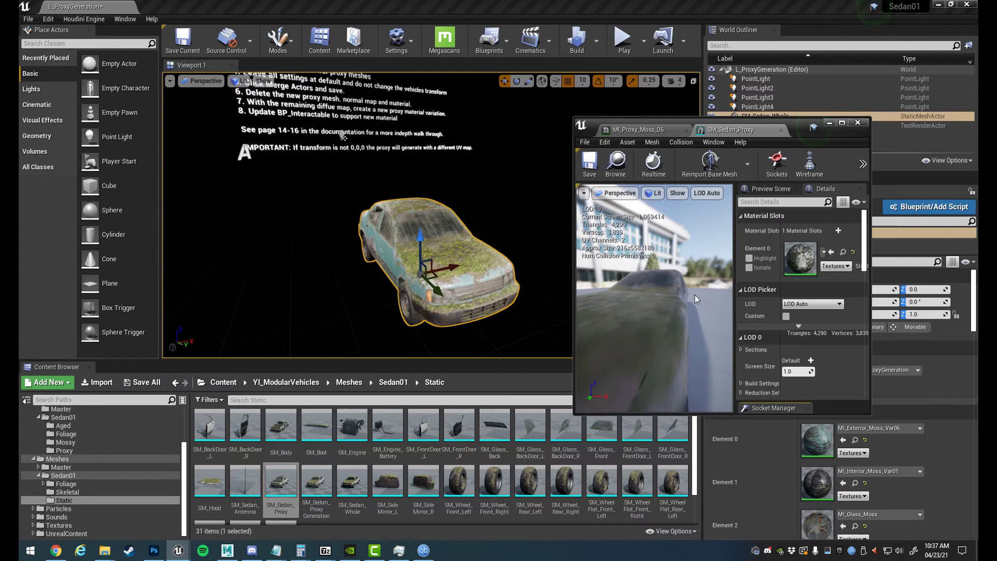
Maximize the mesh editor and assign MI_Proxy_Moss_06 to material slot Element 0 of SM_Sedan_Proxy
click(810, 127)
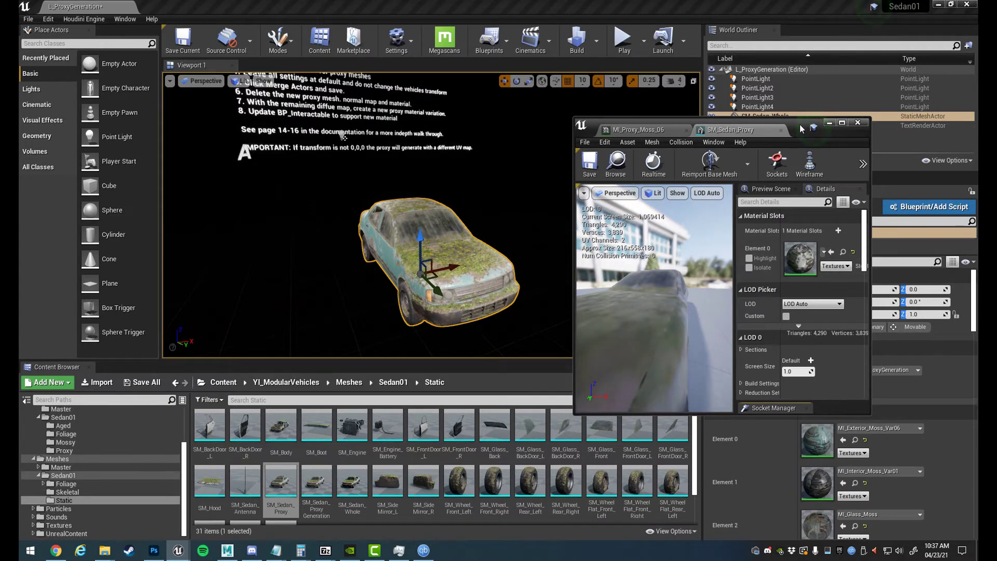
double_click(803, 129)
click(797, 128)
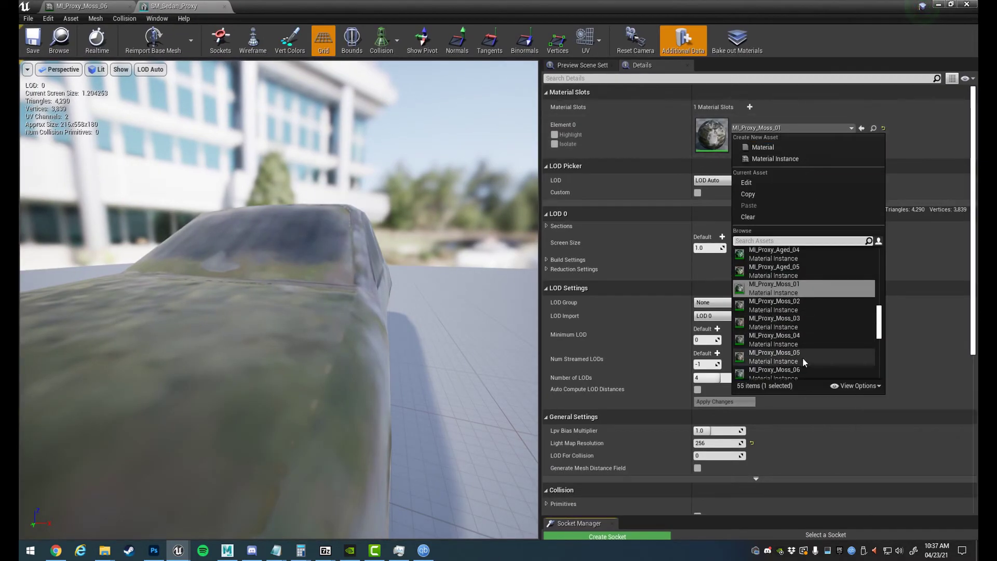
click(797, 373)
Inspect the proxy sedan with its new material in the preview from several angles, and close the mesh editor
drag(407, 420, 260, 422)
scroll(407, 421, down, 8)
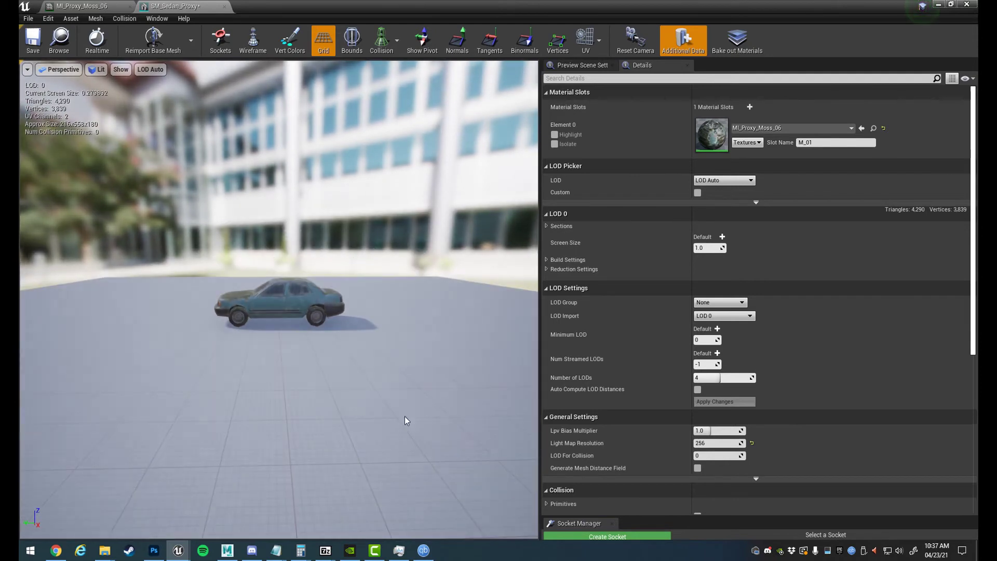
drag(407, 421, 618, 425)
right_drag(406, 421, 341, 5)
click(970, 5)
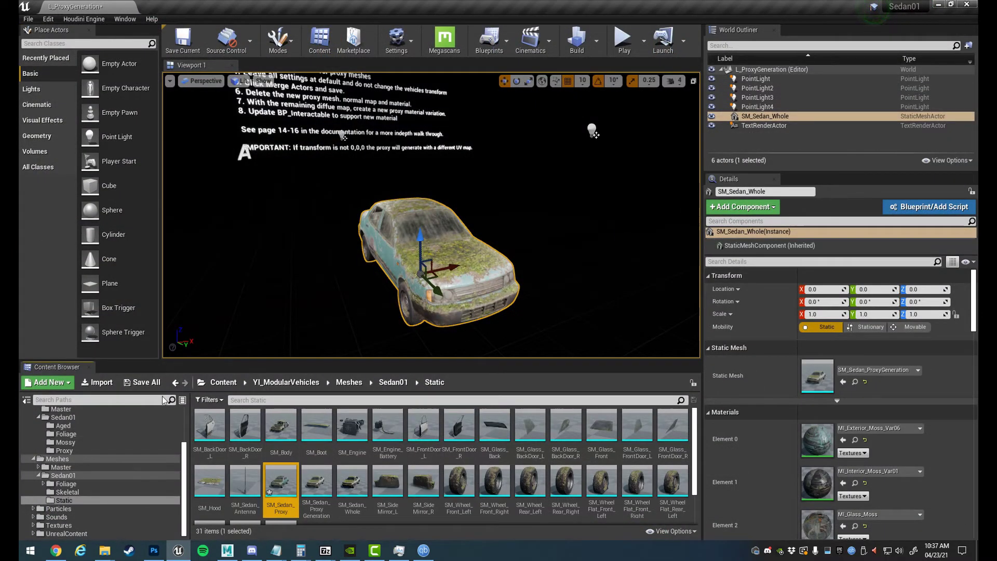
Collapse the expanded asset folders and open the BP_Interactable_Sedan01 blueprint from the Blueprints/Sedan01 folder
scroll(124, 483, up, 3)
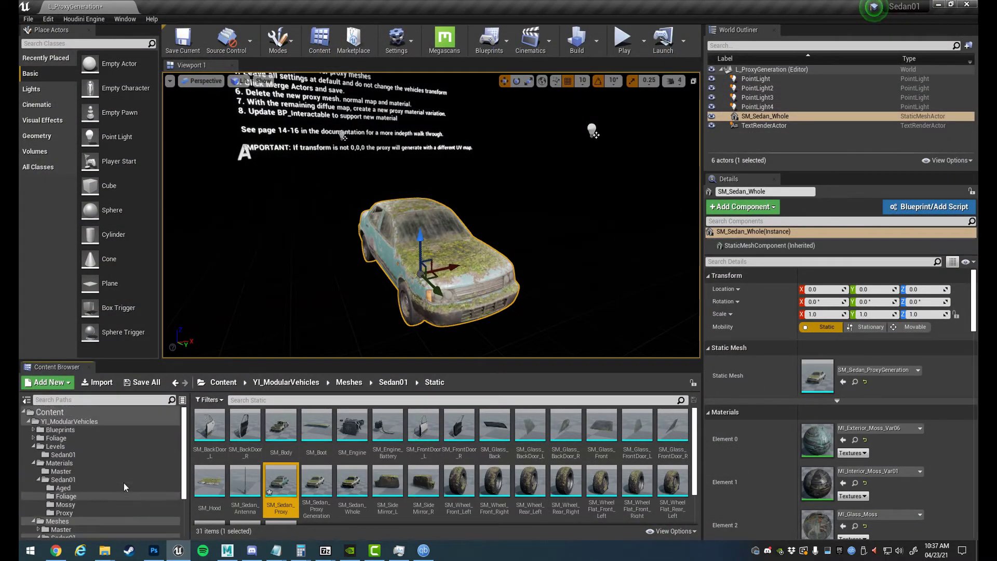
click(30, 465)
click(34, 447)
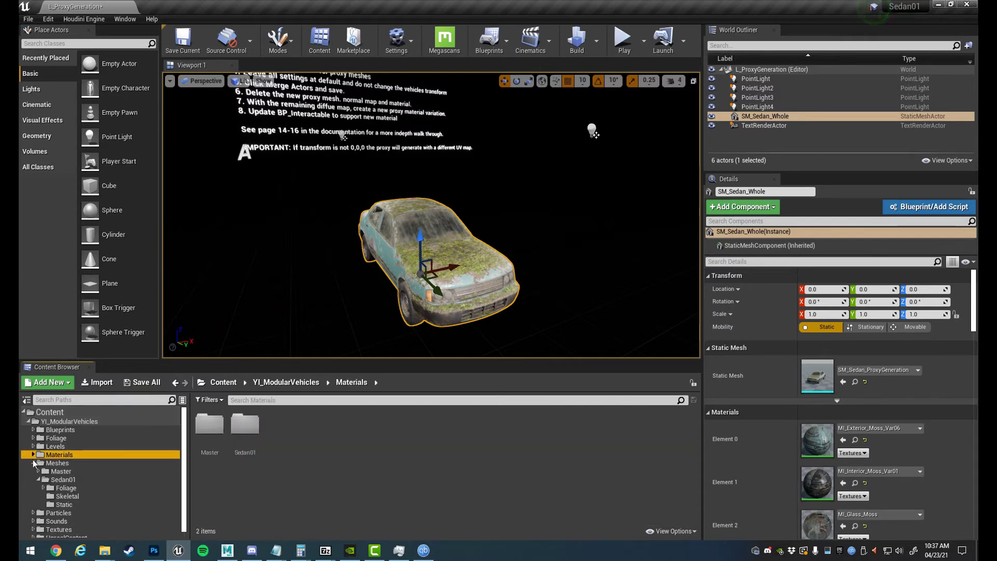
click(33, 463)
click(47, 431)
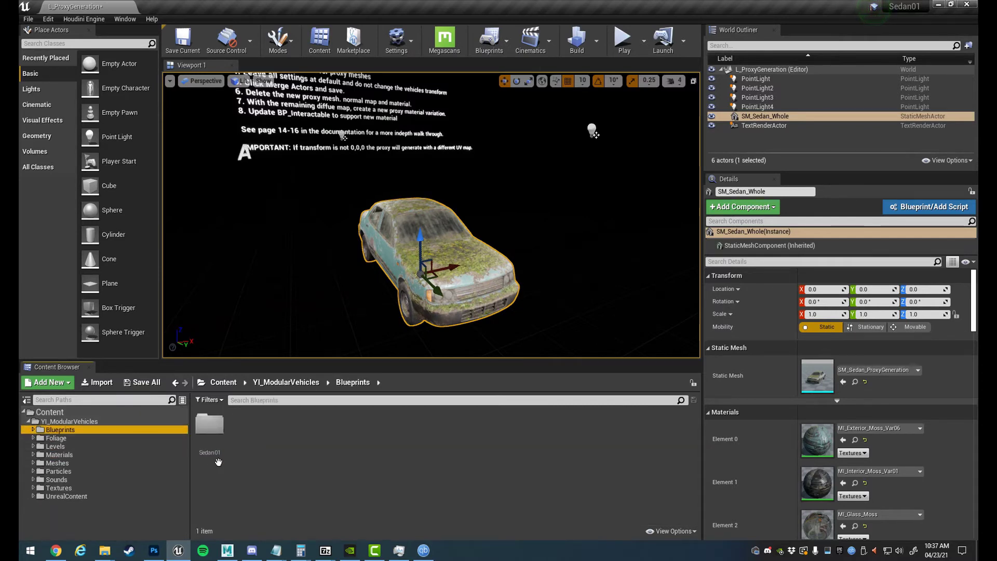
double_click(213, 439)
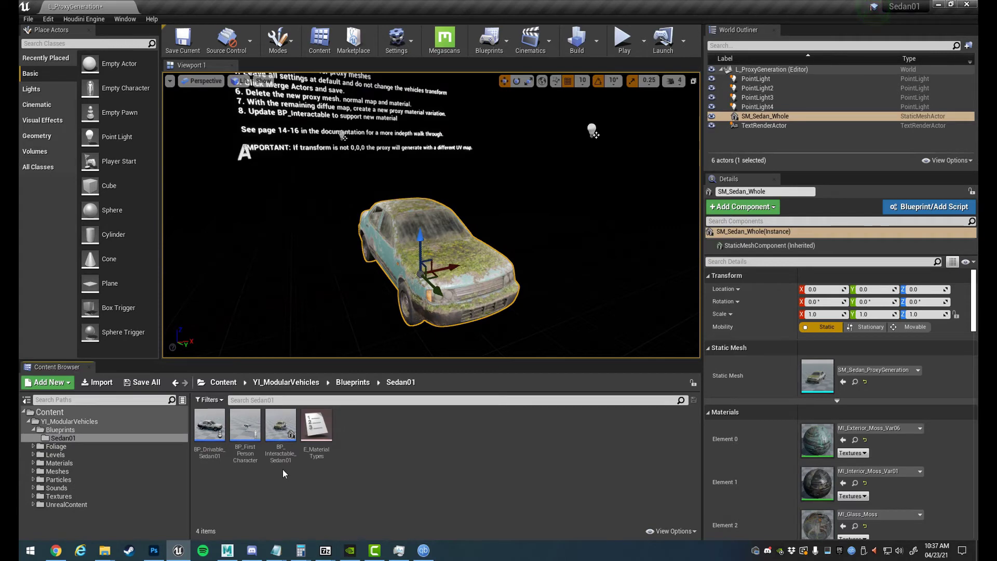
double_click(280, 425)
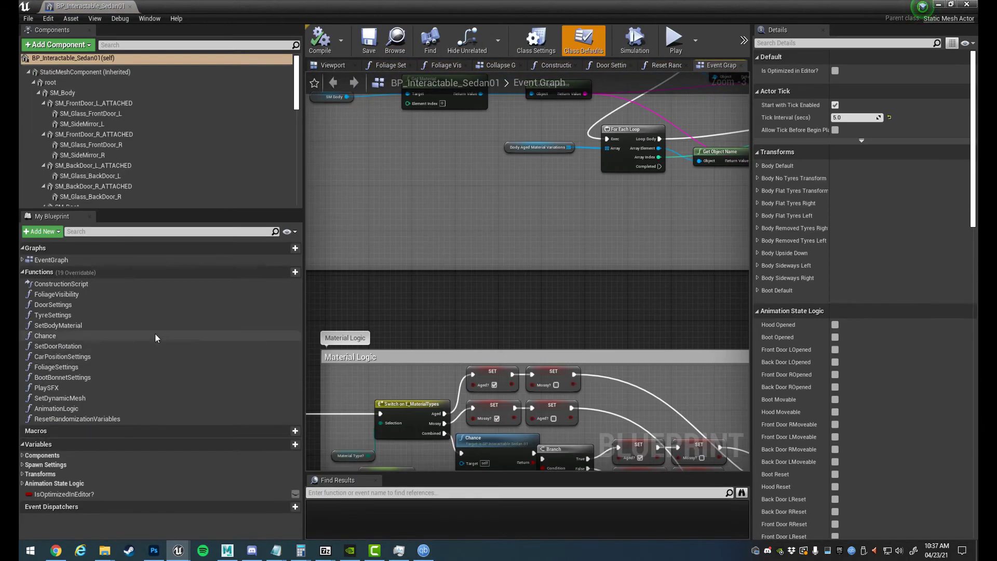
Select the Body_MossyMaterialVariations variable under Spawn Settings, Material Options and expand its default array elements
click(24, 466)
scroll(32, 470, down, 3)
click(27, 473)
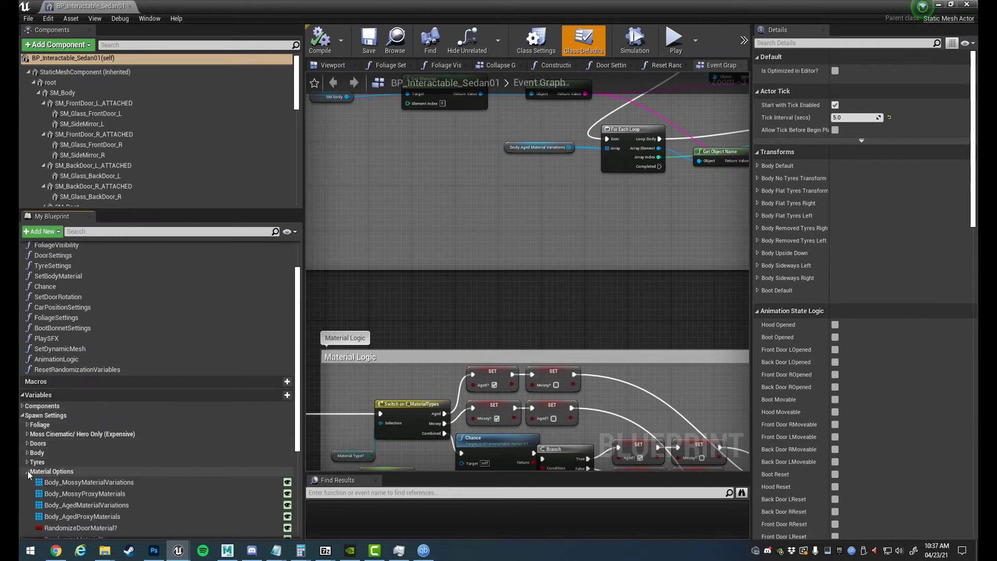
scroll(156, 482, down, 1)
click(153, 467)
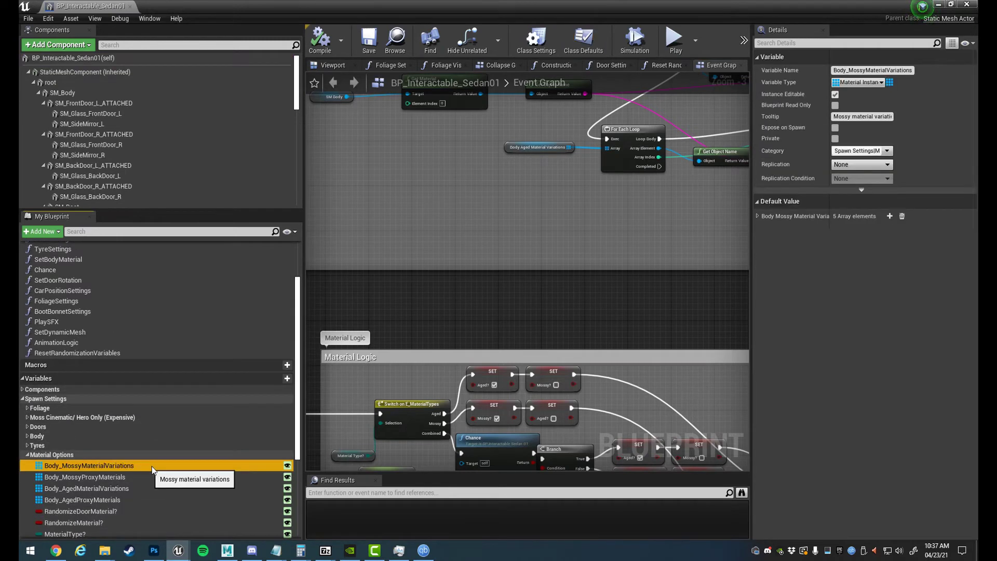
click(759, 216)
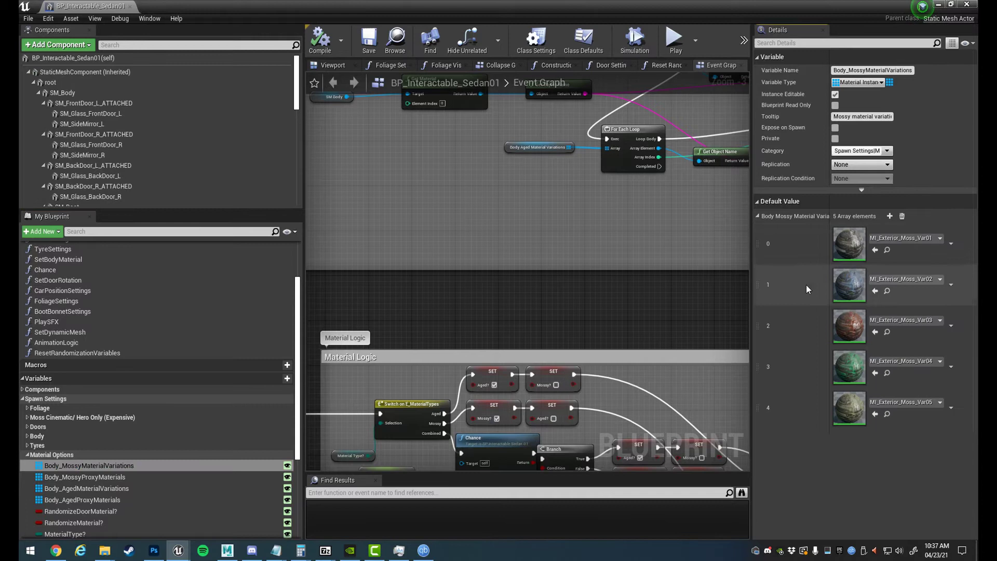
Add a new element to the Body_MossyMaterialVariations default array and assign MI_Exterior_Moss_Var06 to it
click(890, 216)
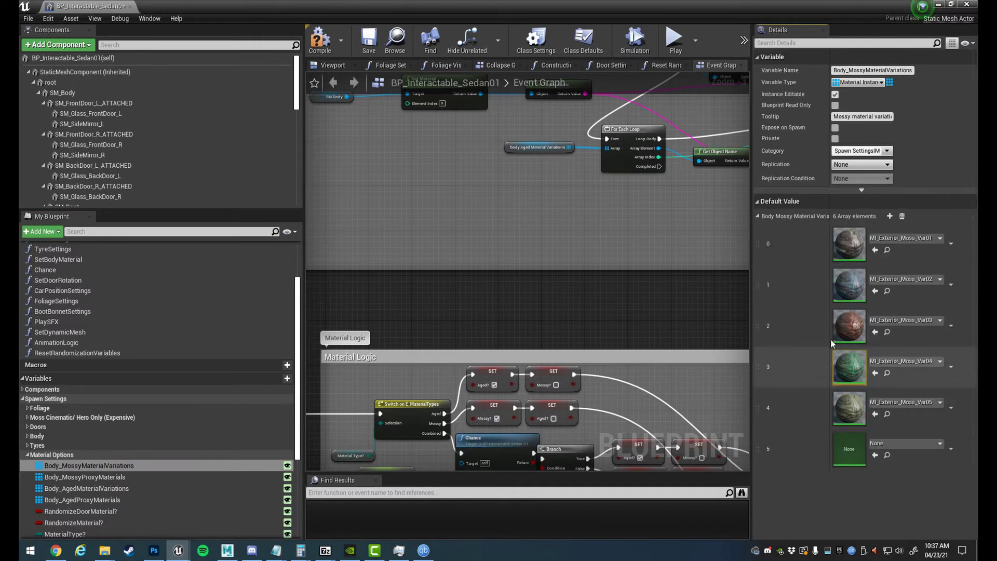
click(889, 440)
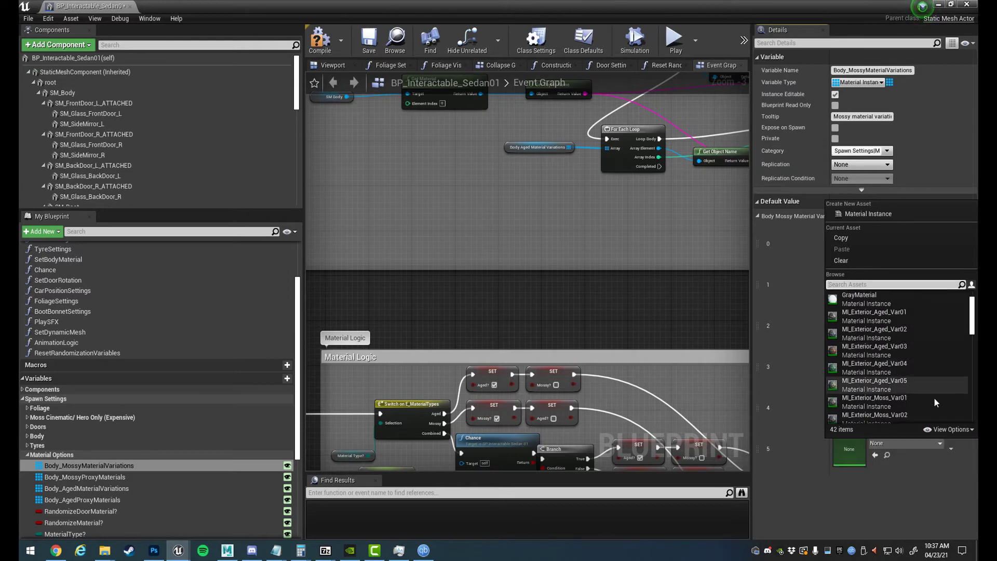
scroll(934, 398, down, 5)
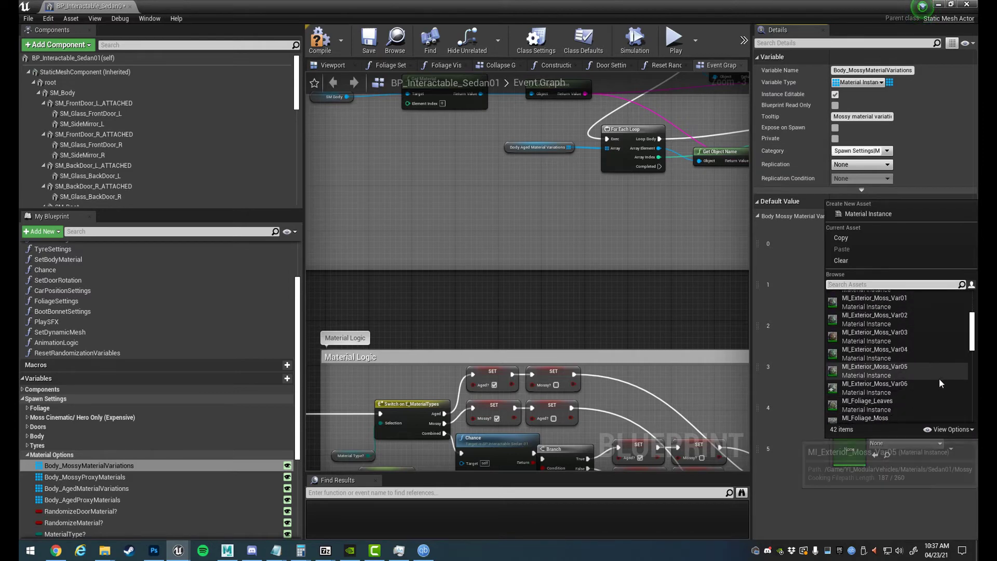
click(927, 390)
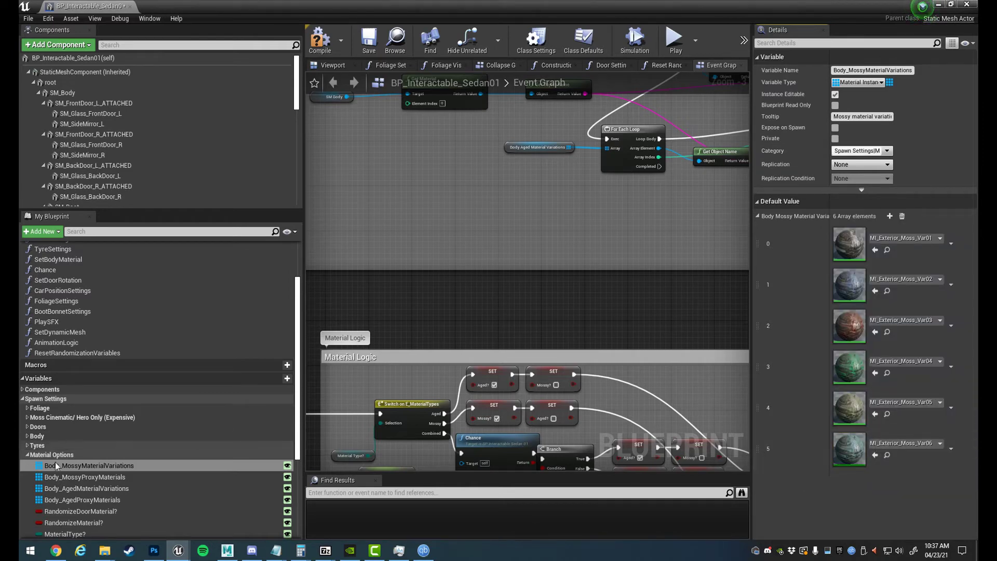
Add a new element to the Body_MossyProxyMaterials default array and compare its index order with Body_MossyMaterialVariations
click(86, 477)
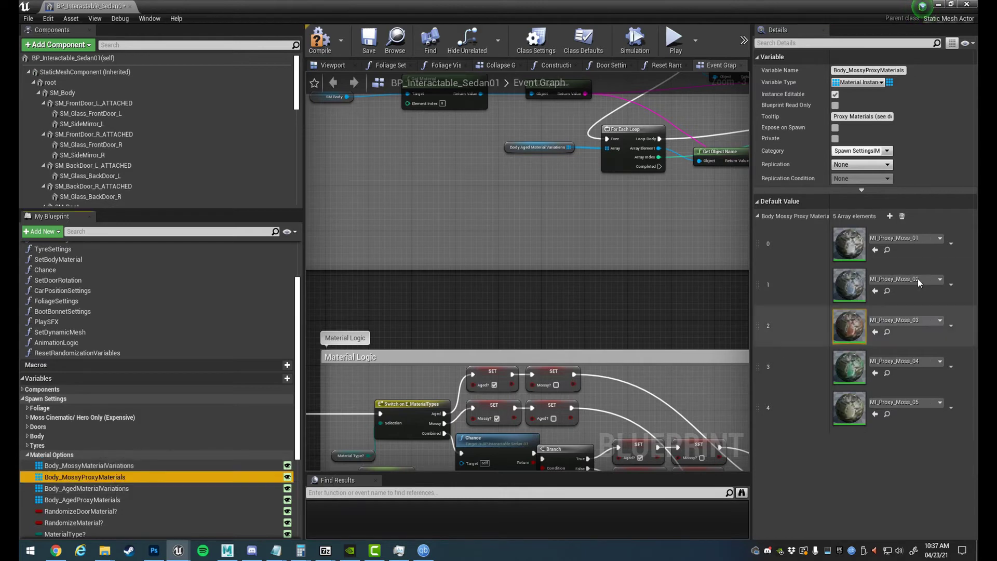
click(890, 216)
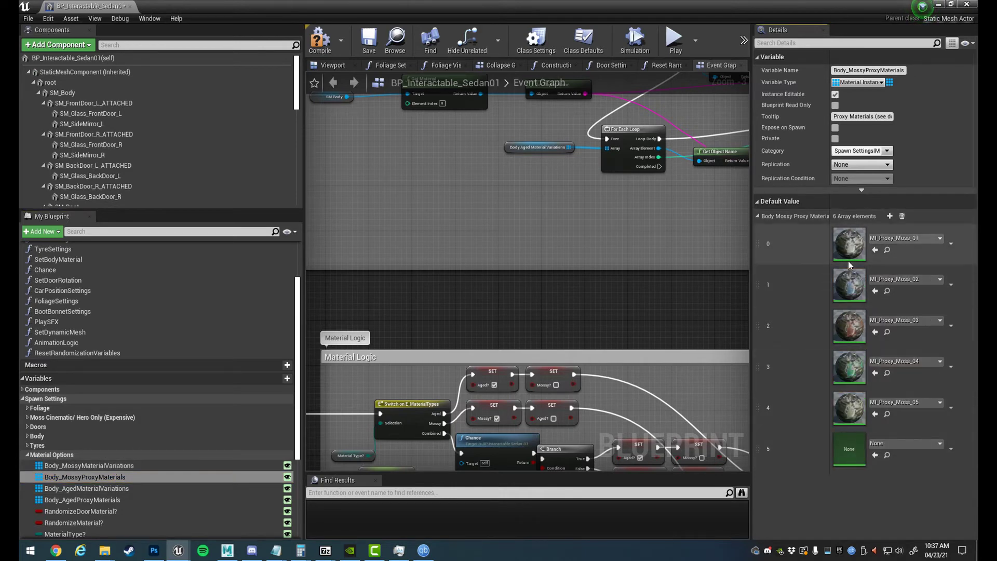
click(114, 466)
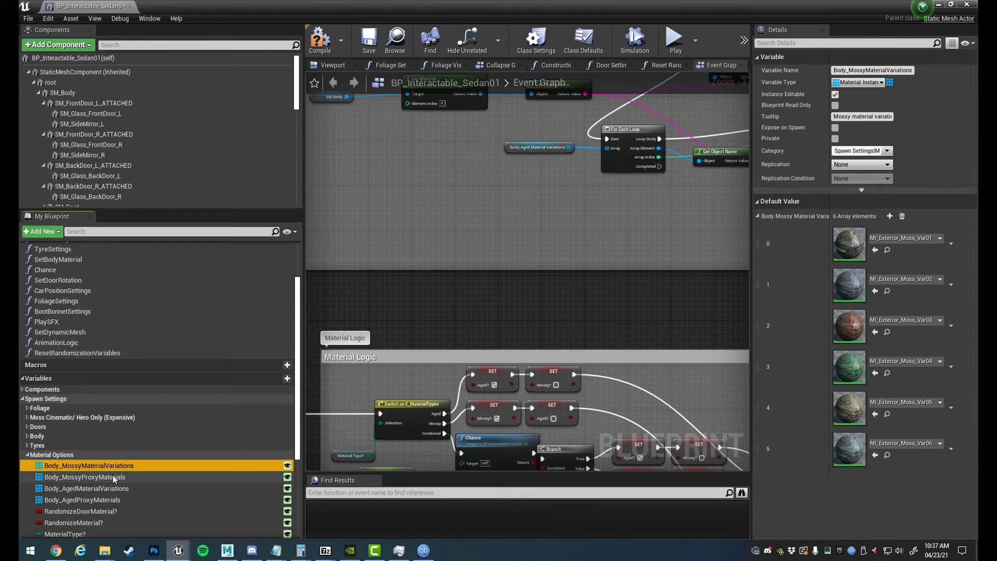
click(109, 477)
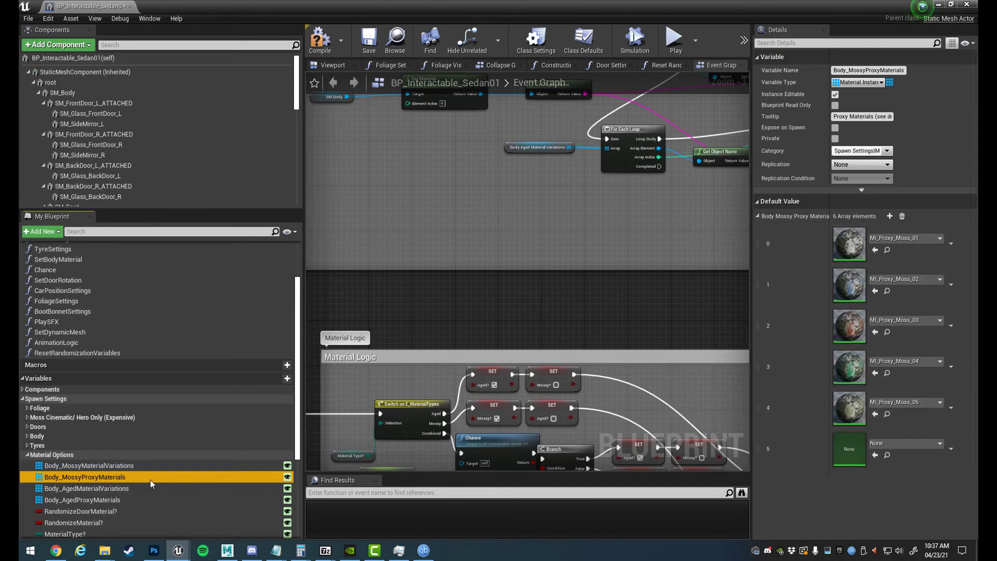
click(155, 465)
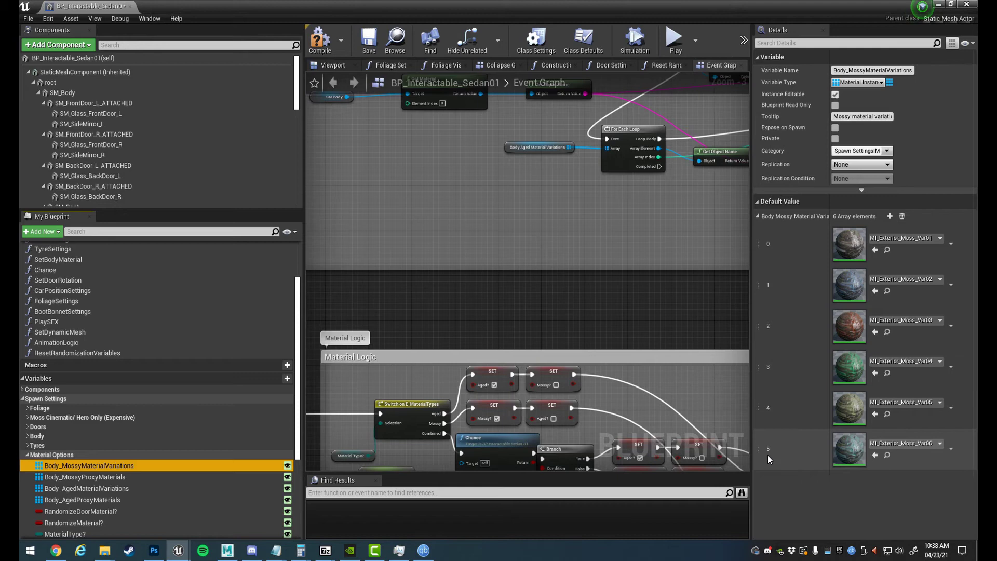
click(208, 477)
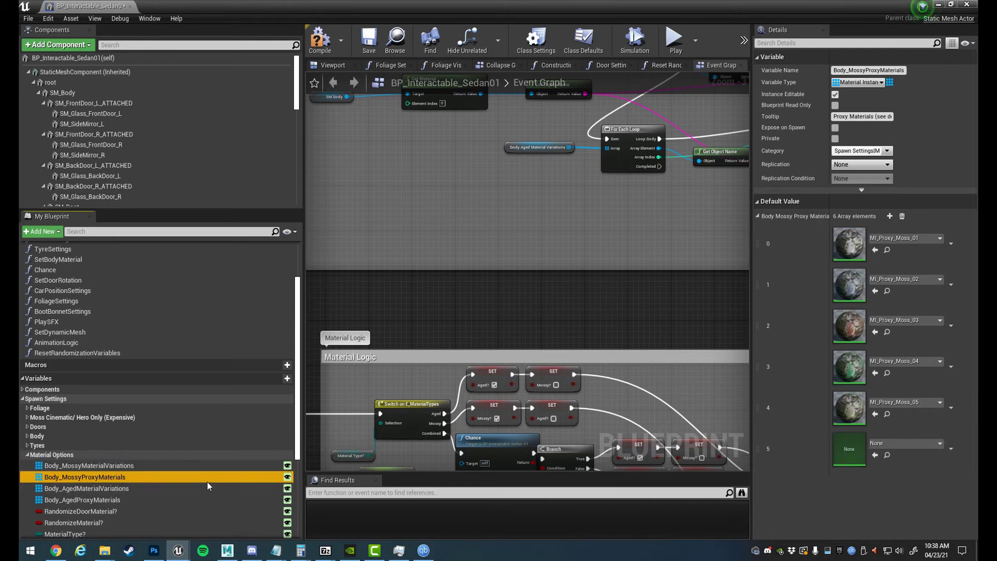
Find the proxy materials and assign MI_Proxy_Moss_06 to element 5 of Body_MossyProxyMaterials
click(909, 439)
text(pro)
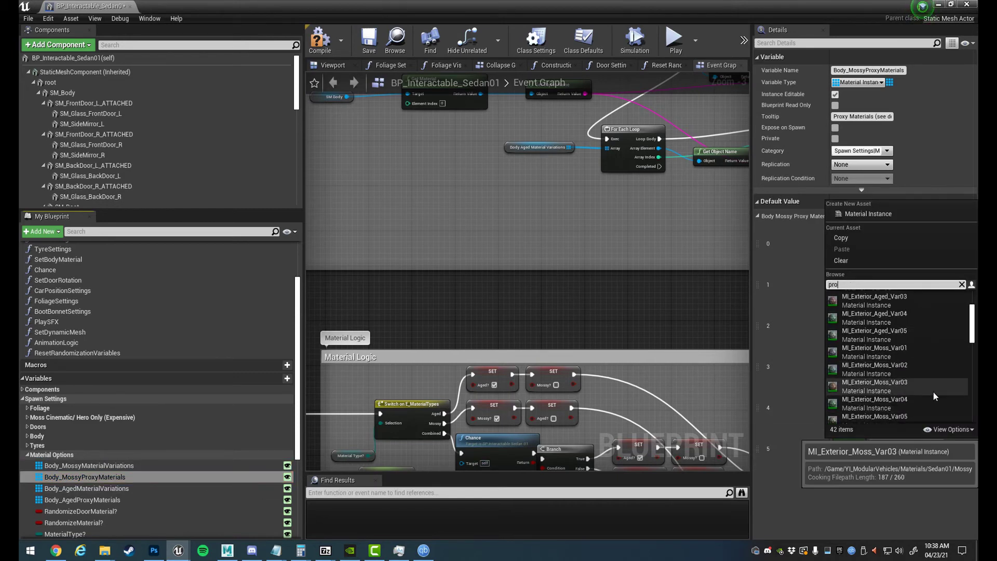
text(xy)
scroll(909, 401, down, 3)
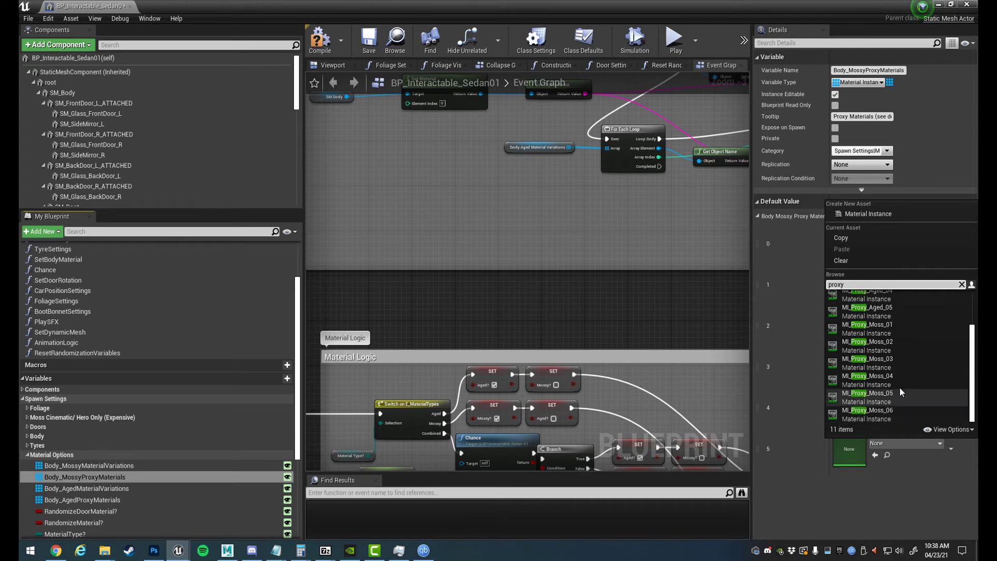
click(895, 417)
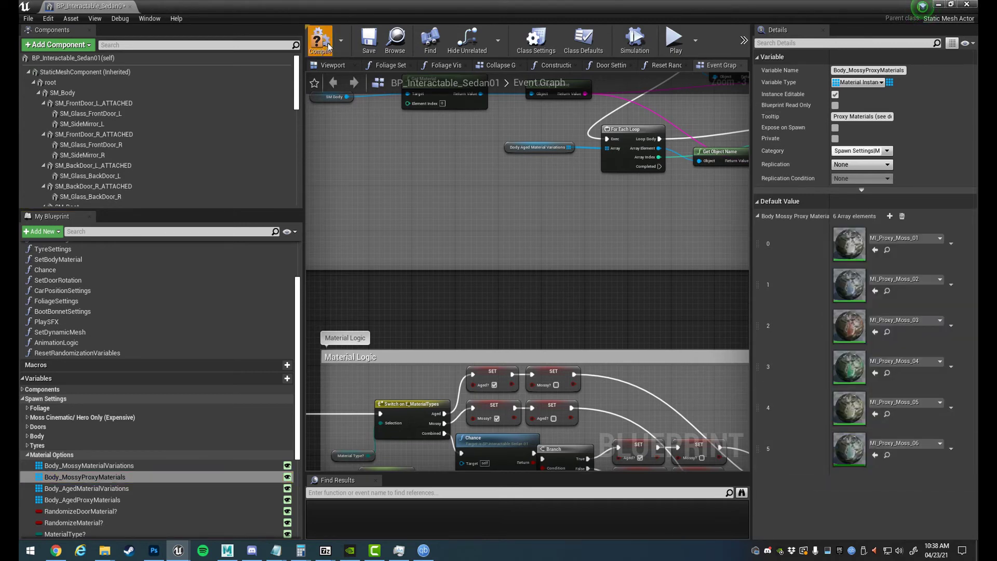
Open the L_FPSInteractableDemo level from the Levels/Sedan01 folder, saving the modified blueprint, material instance and proxy mesh
double_click(338, 5)
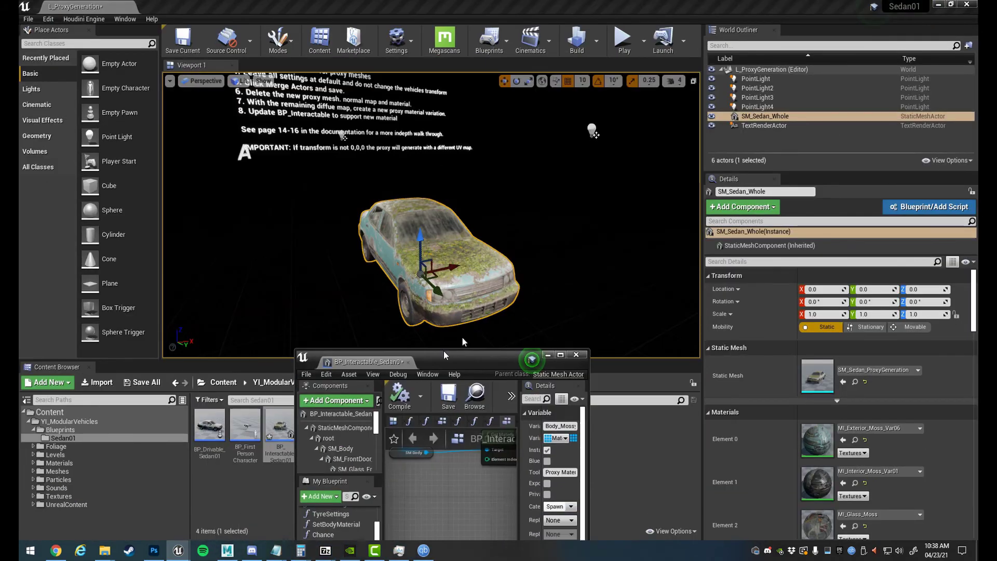
click(73, 463)
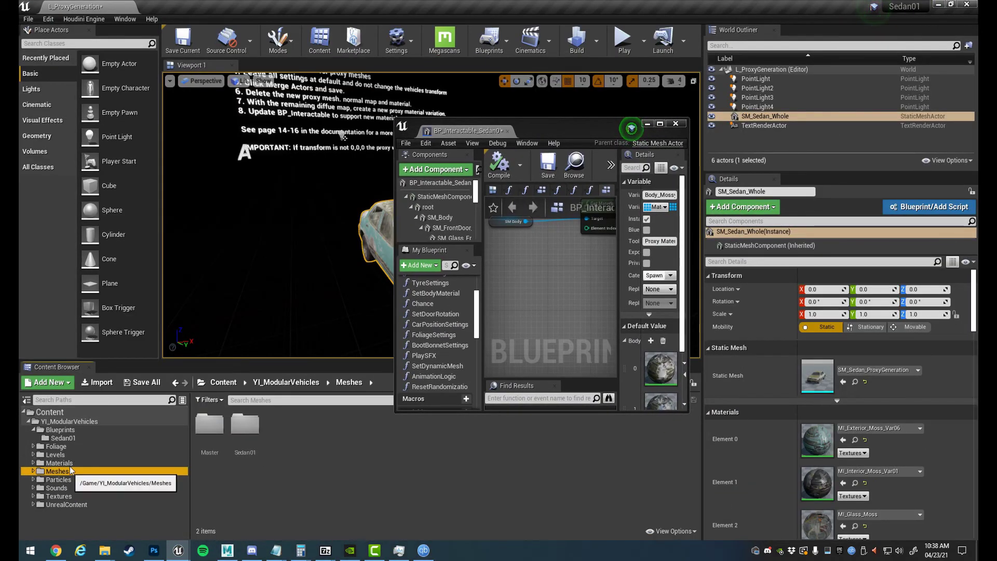
click(73, 454)
double_click(223, 446)
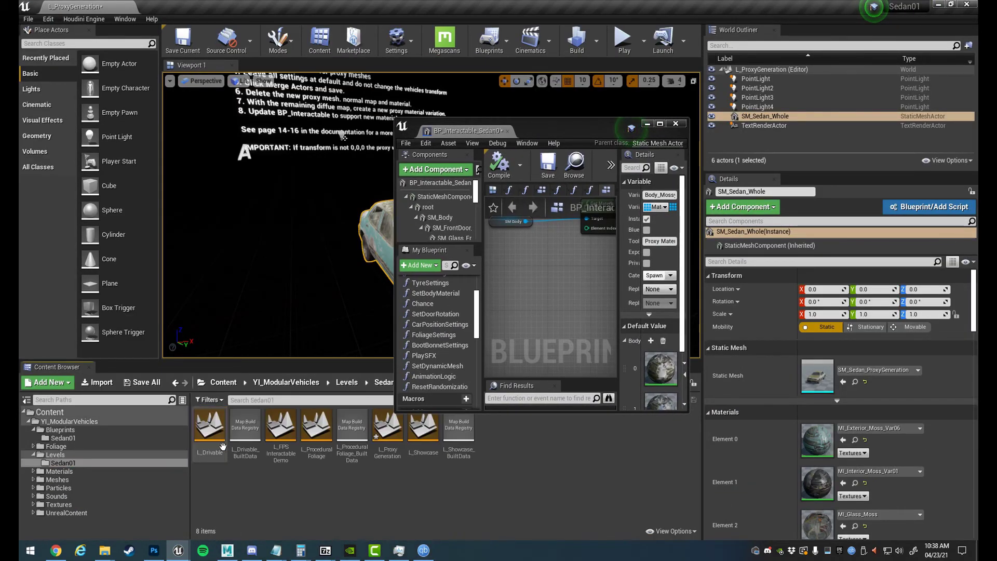
double_click(291, 440)
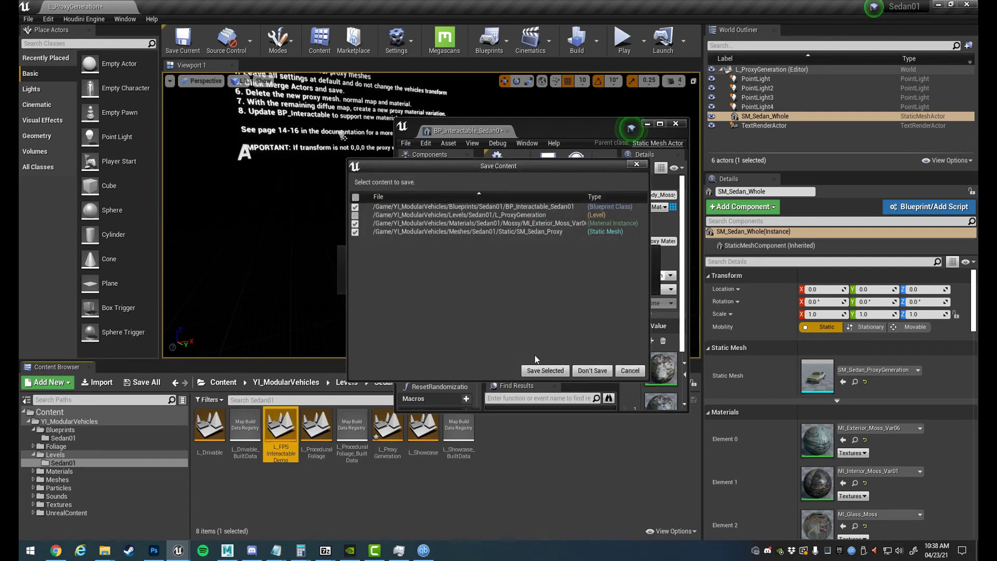
click(545, 371)
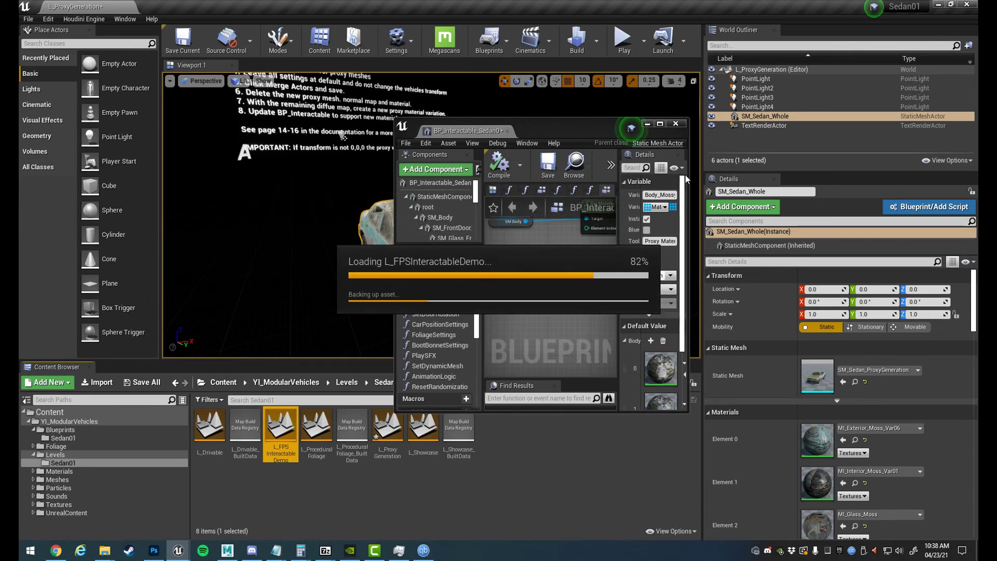
Duplicate the interactable sedan in the level alongside itself, and duplicate that pair to make four sedans
key(s)
mouse_move(401, 227)
right_down()
mouse_move(379, 234)
mouse_move(401, 228)
right_up()
key(d)
click(405, 210)
key(f)
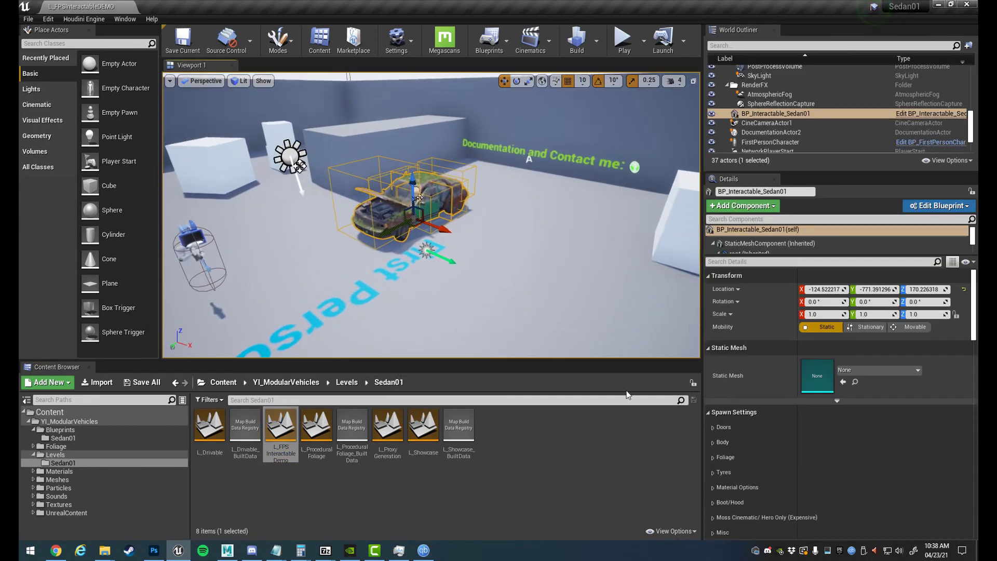
click(709, 413)
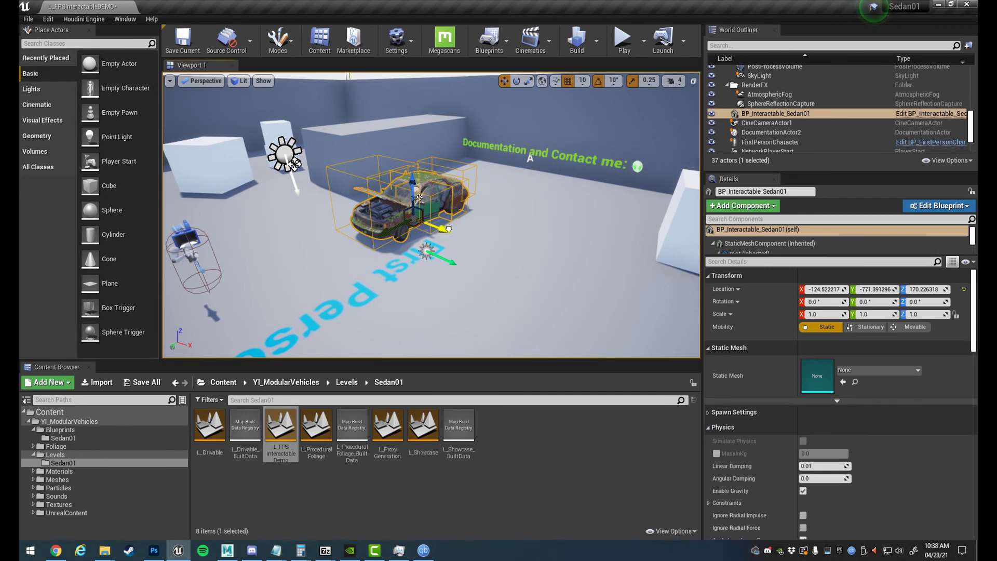
alt+drag(449, 228, 562, 253)
shift+click(422, 209)
right_drag(422, 209, 406, 221)
alt+drag(428, 205, 287, 234)
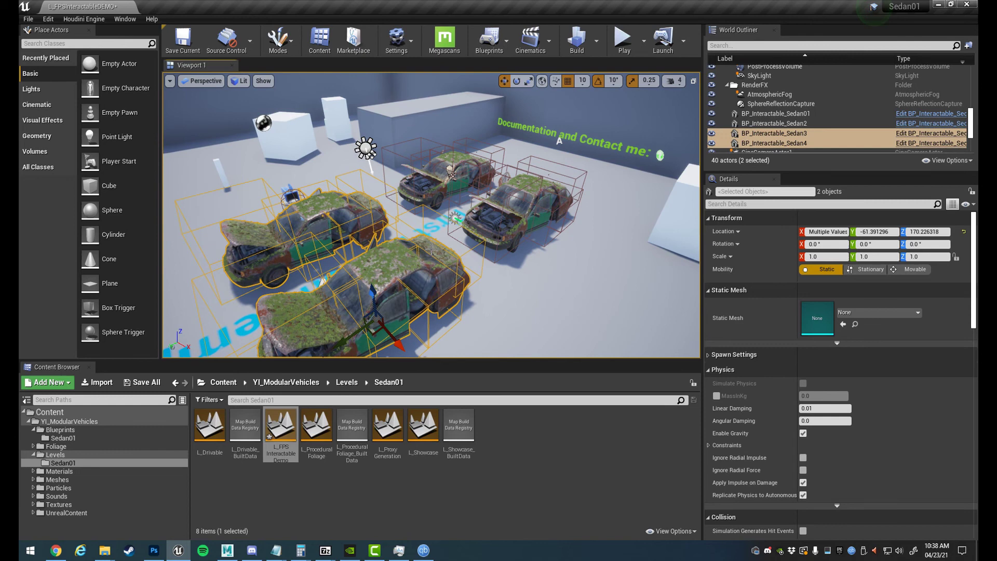
Select all four interactable sedans and run Randomize All Vehicles on them
ctrl+click(514, 236)
ctrl+click(450, 174)
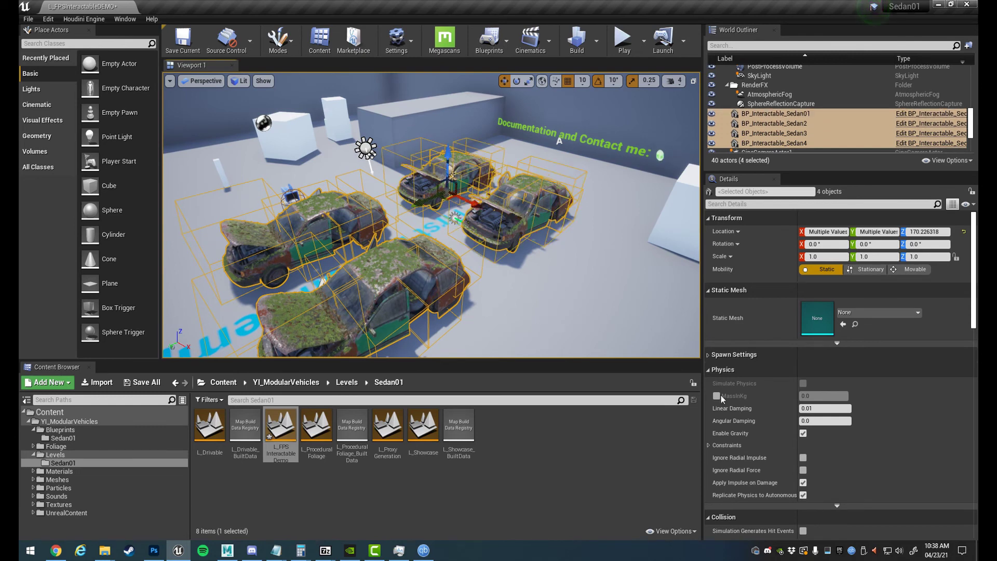
click(719, 369)
click(712, 355)
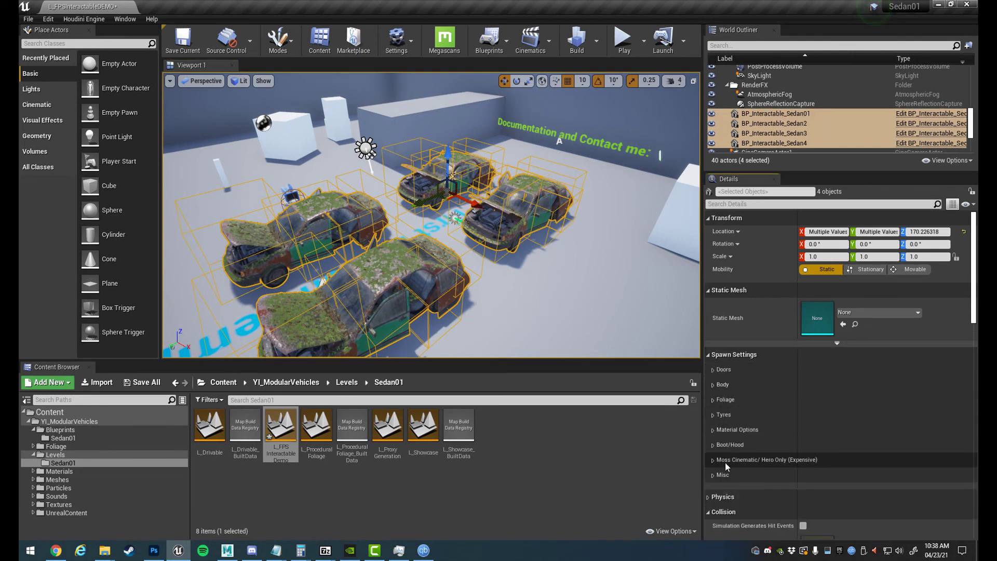
scroll(756, 471, down, 6)
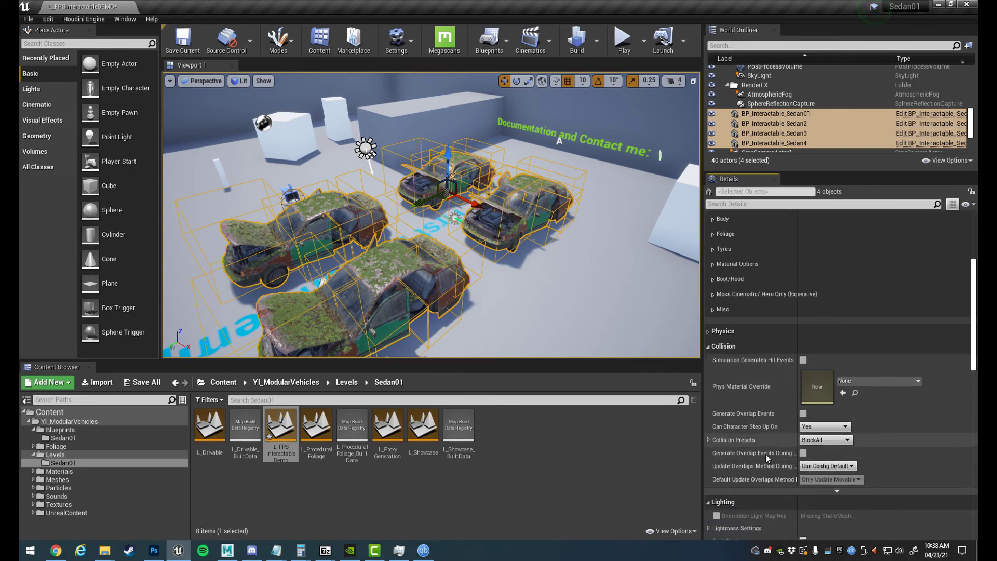
scroll(766, 456, down, 6)
click(833, 446)
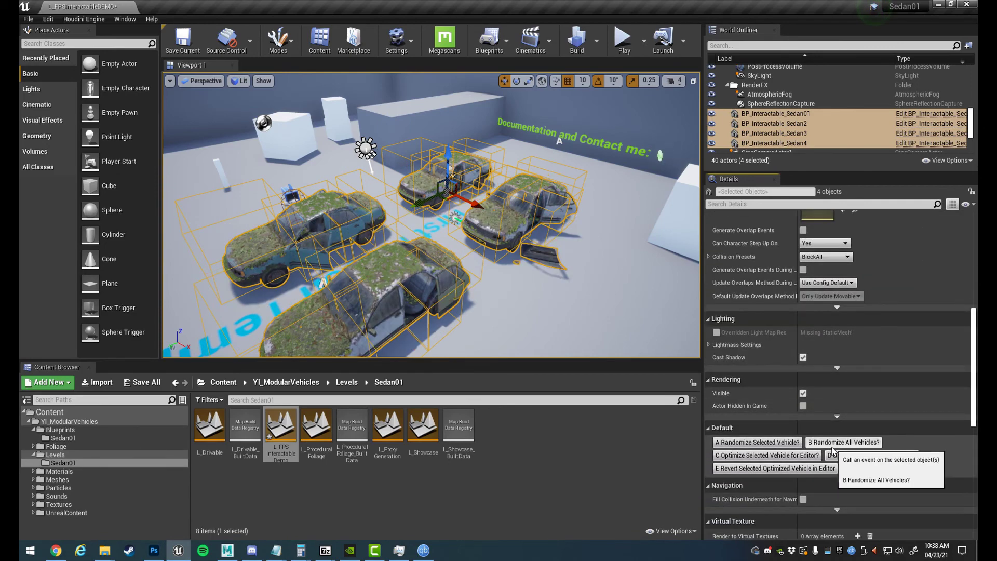
Select the teal mossy sedan and set its Player Distance Max Proxy to 1000 in the Misc spawn settings
right_drag(489, 251, 543, 250)
key(g)
click(515, 261)
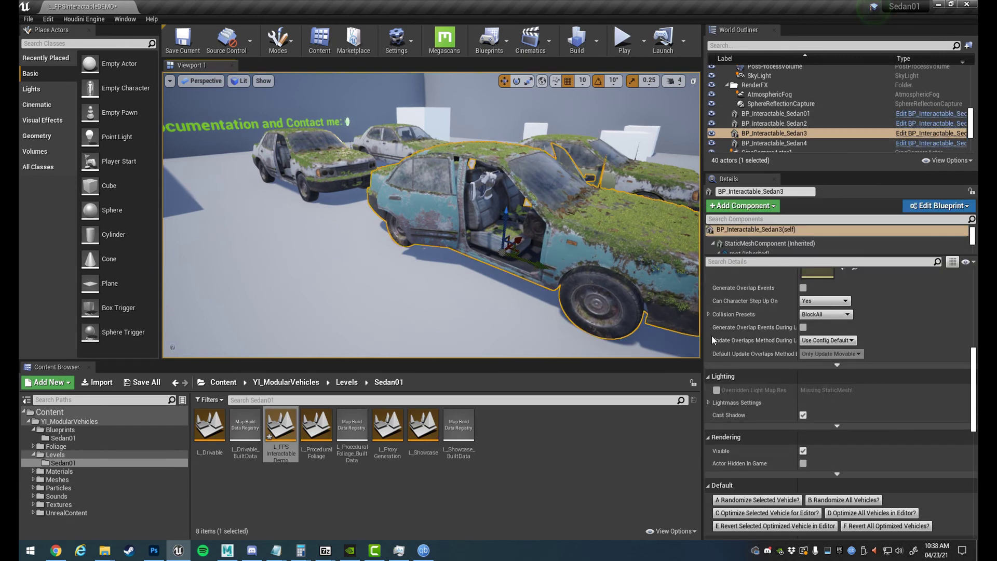
scroll(712, 340, up, 5)
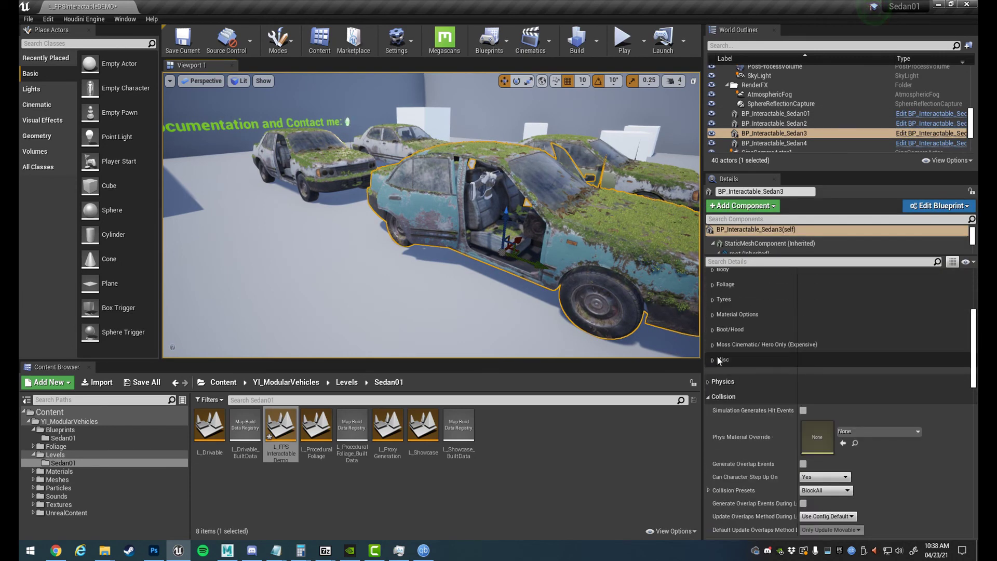
click(718, 359)
click(843, 403)
text(10)
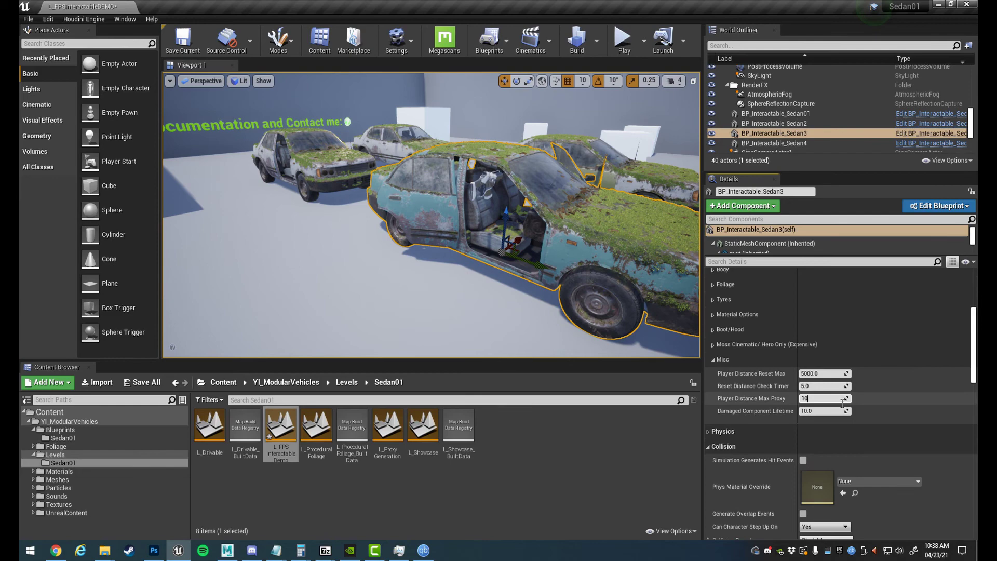
text(00)
key(Return)
Play the level and back away from the teal sedan to check its proxy switch, stop playing and view the sedans up close again
click(626, 48)
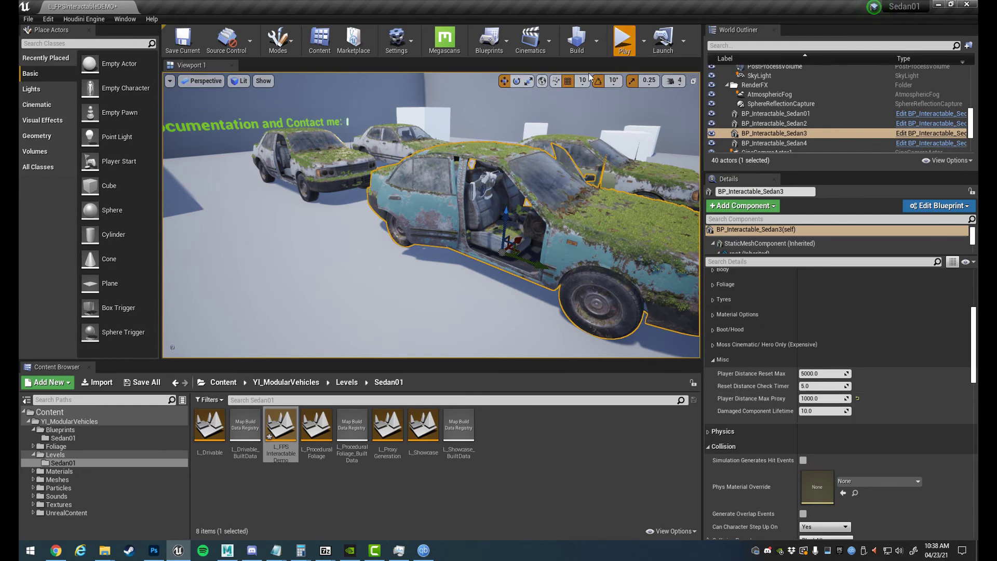
click(624, 42)
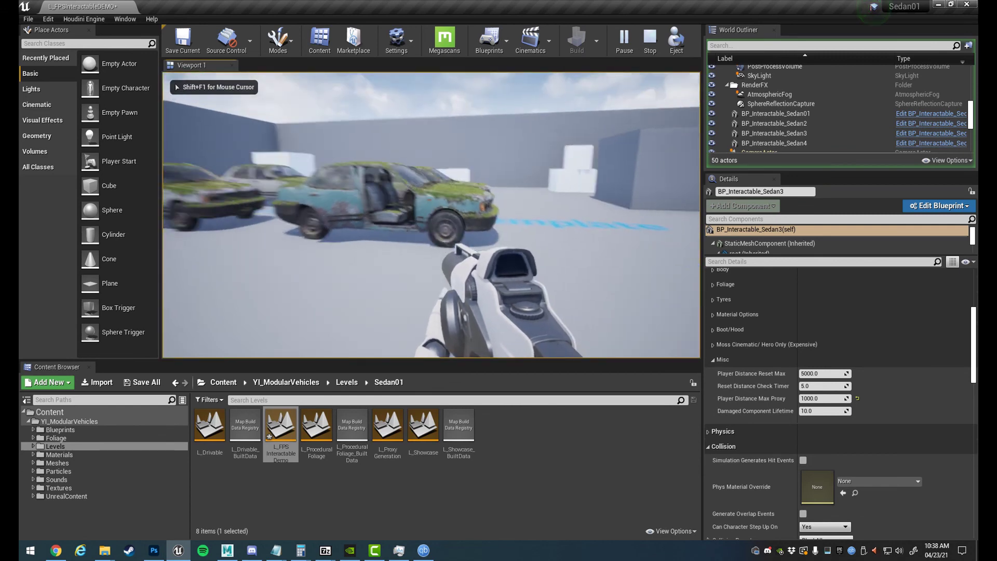
key(s)
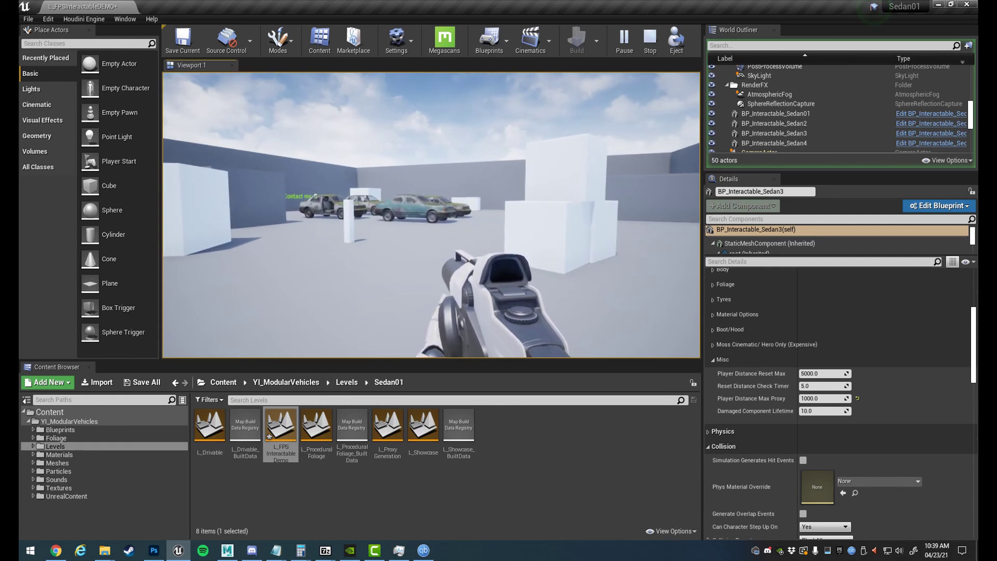
key(Escape)
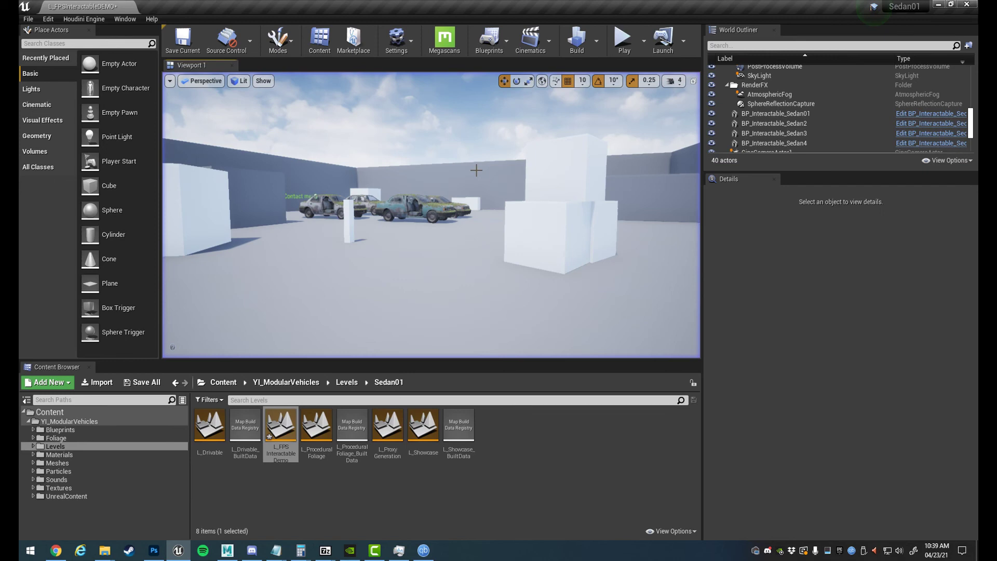
key(w)
right_drag(452, 220, 452, 220)
key(s)
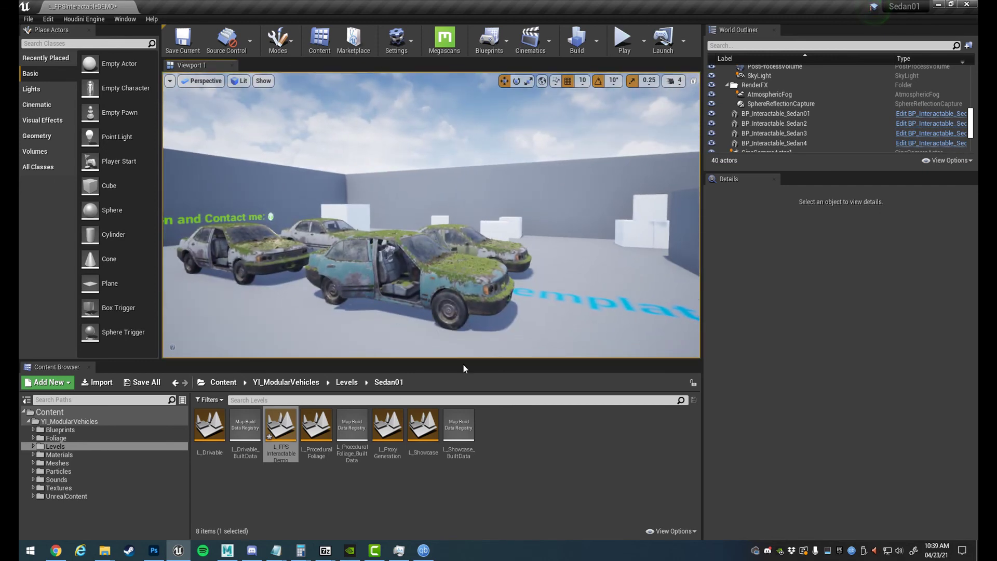